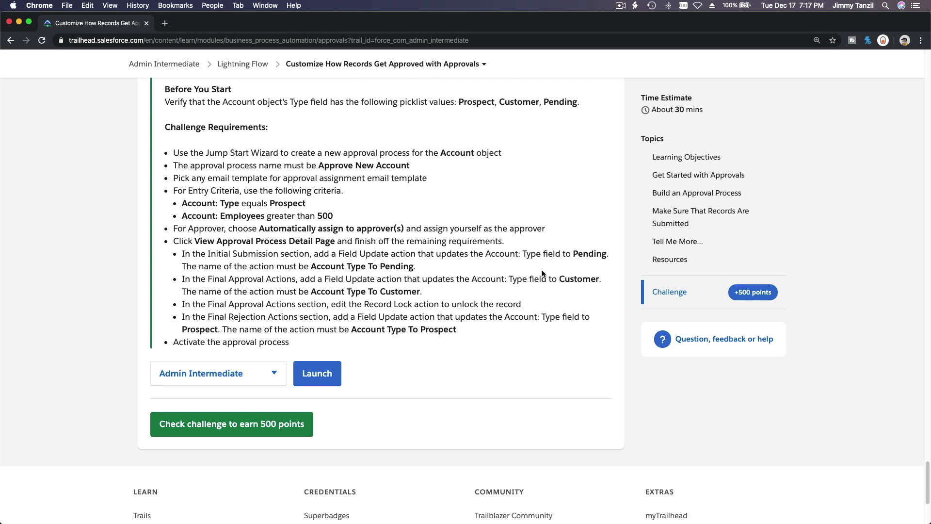
- Launch the Admin Intermediate playground from the profile's Hands-on Orgs list
scroll(543, 272, "up", 20)
scroll(542, 270, "up", 10)
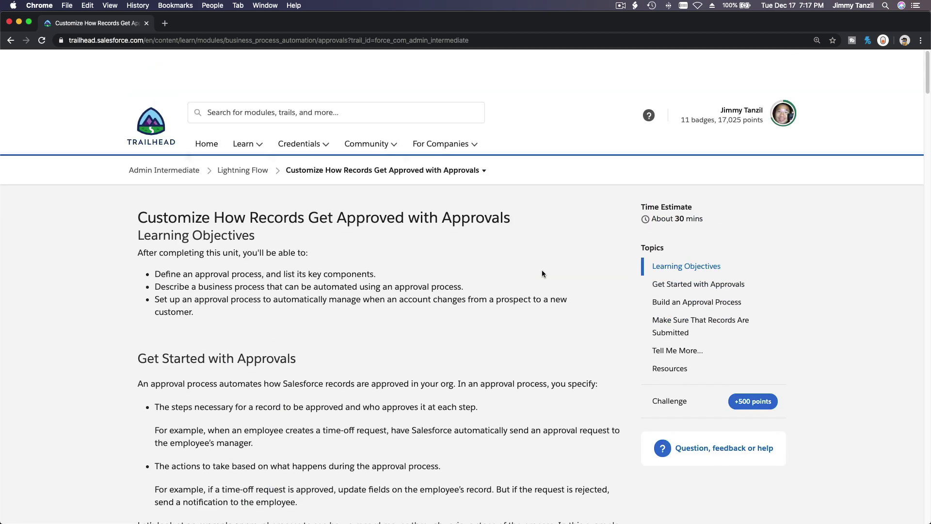
left_click(781, 73)
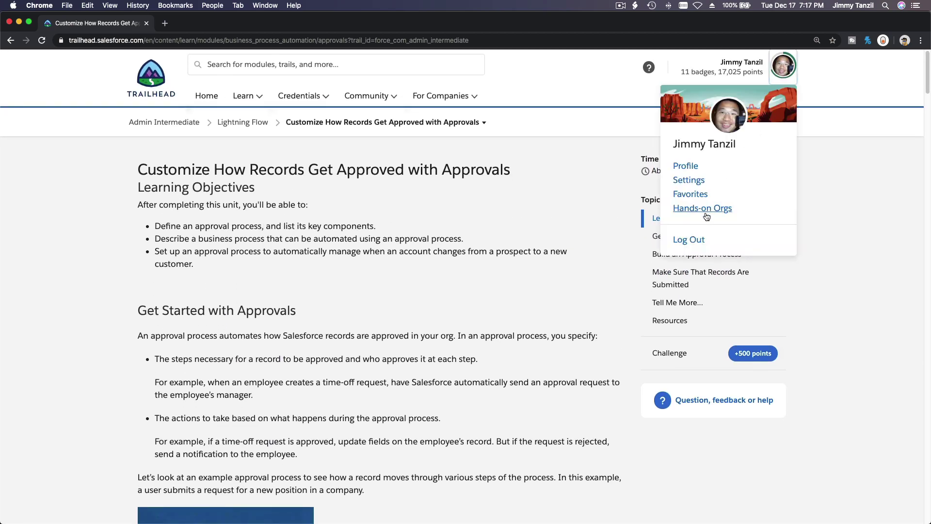
left_click(704, 209)
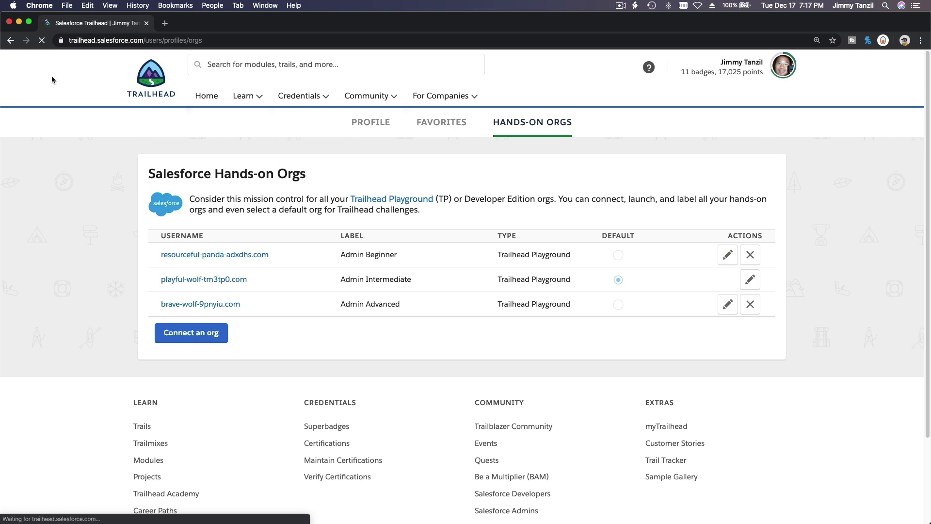
left_click(198, 286)
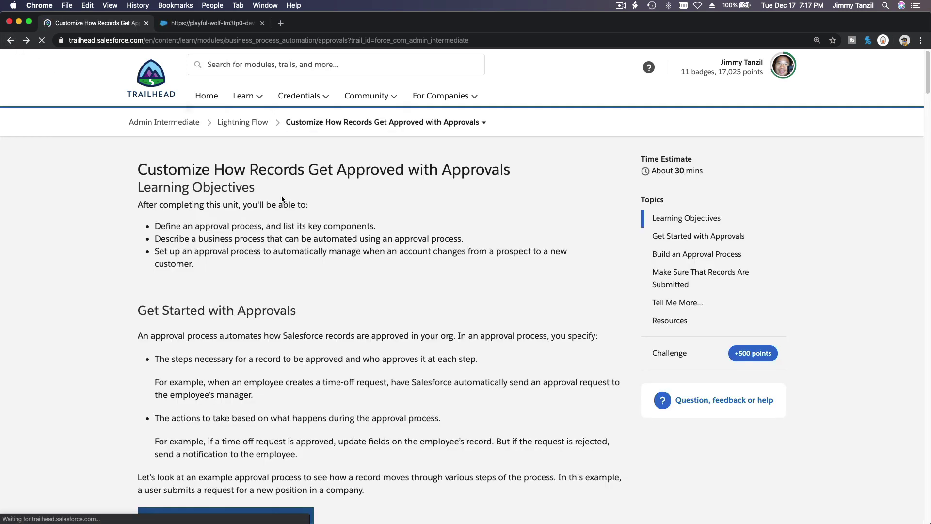
- Review the approvals challenge requirements and open the Account object's Fields & Relationships in the playground's Setup
scroll(671, 355, "down", 1)
scroll(671, 355, "down", 20)
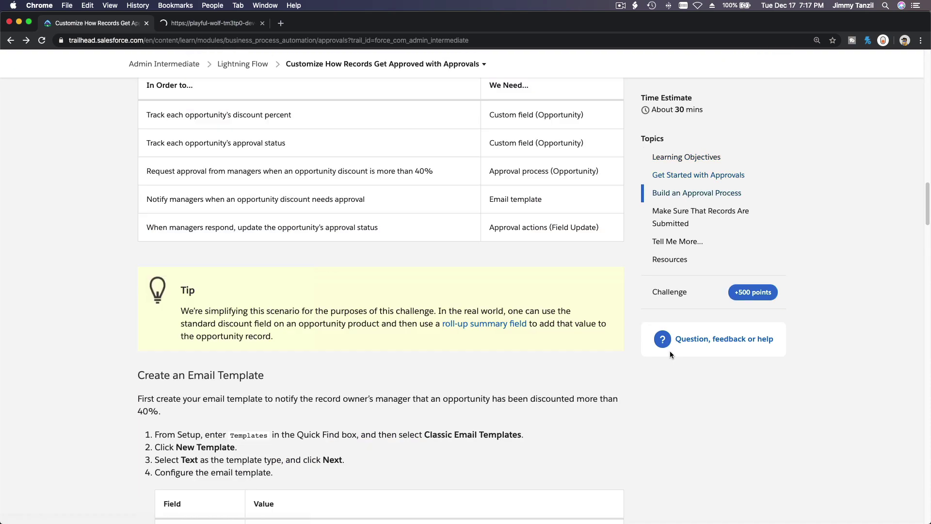
scroll(671, 354, "down", 5)
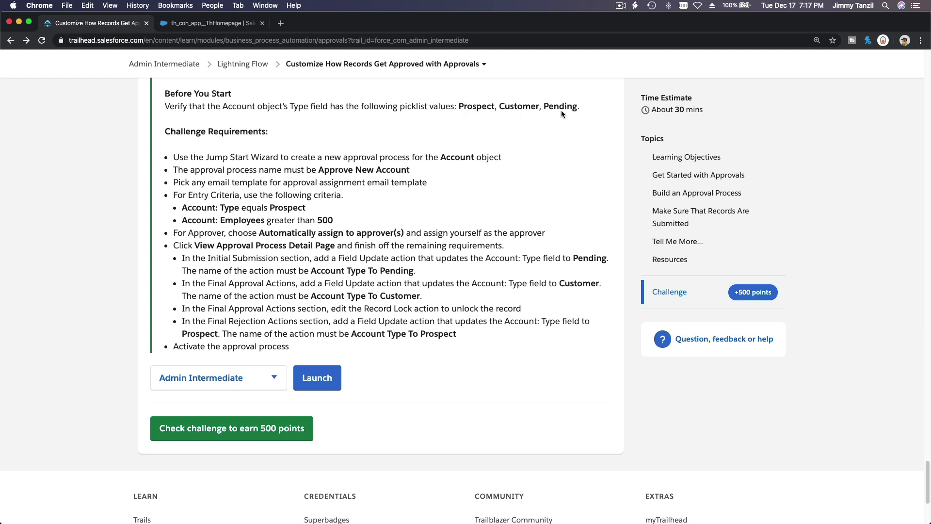
left_click(202, 22)
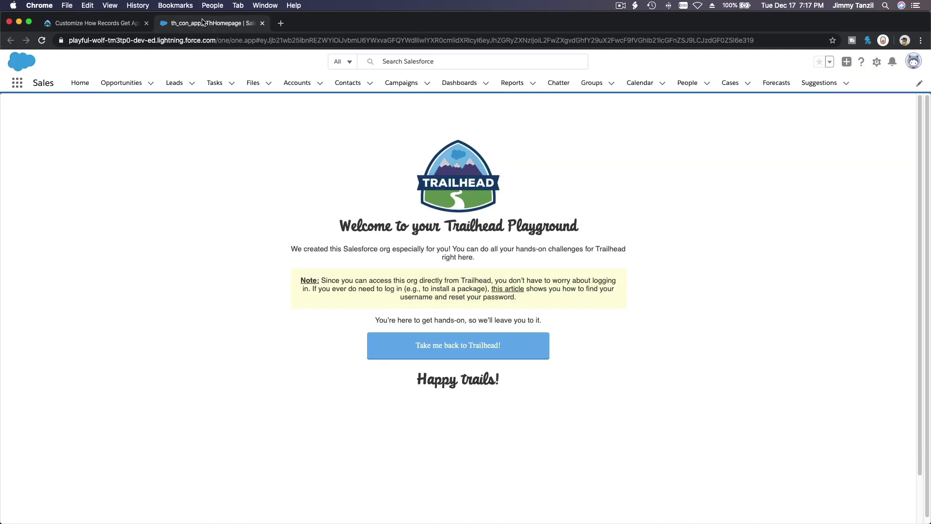
left_click(876, 63)
left_click(871, 88)
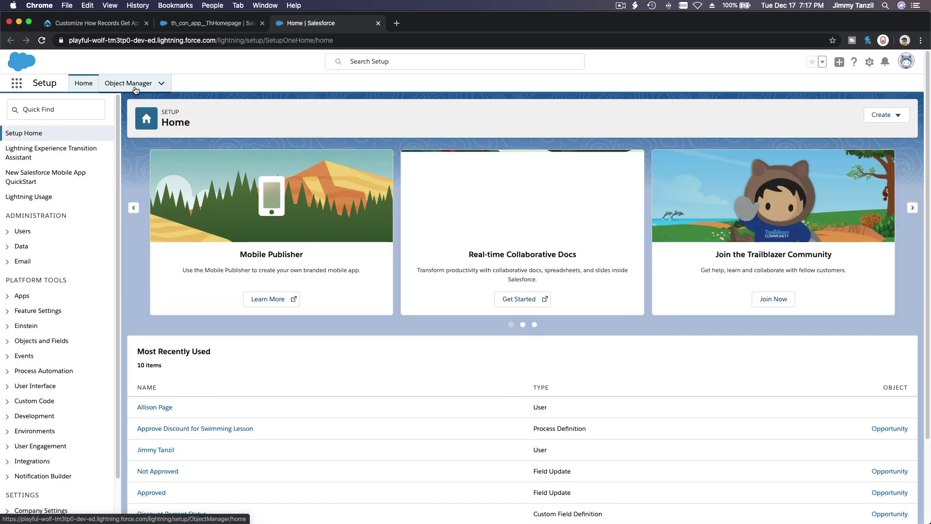
left_click(136, 87)
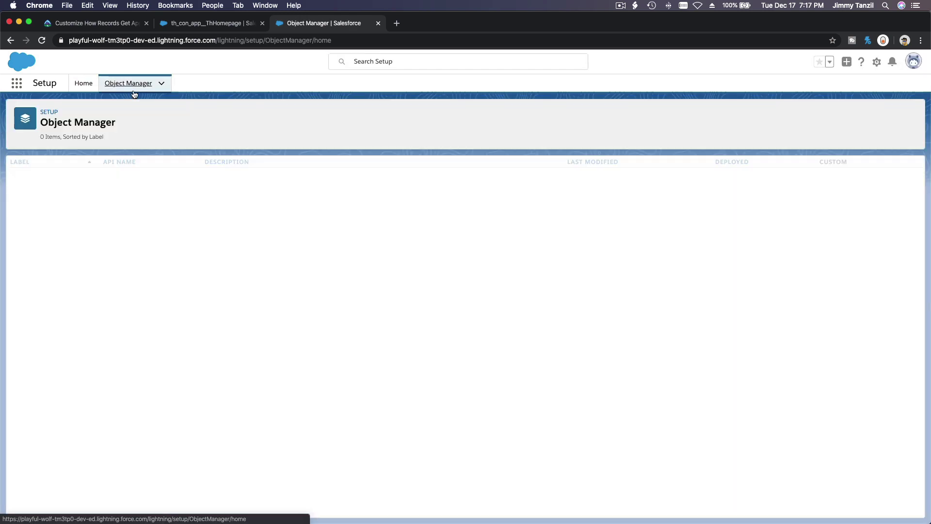
left_click(32, 178)
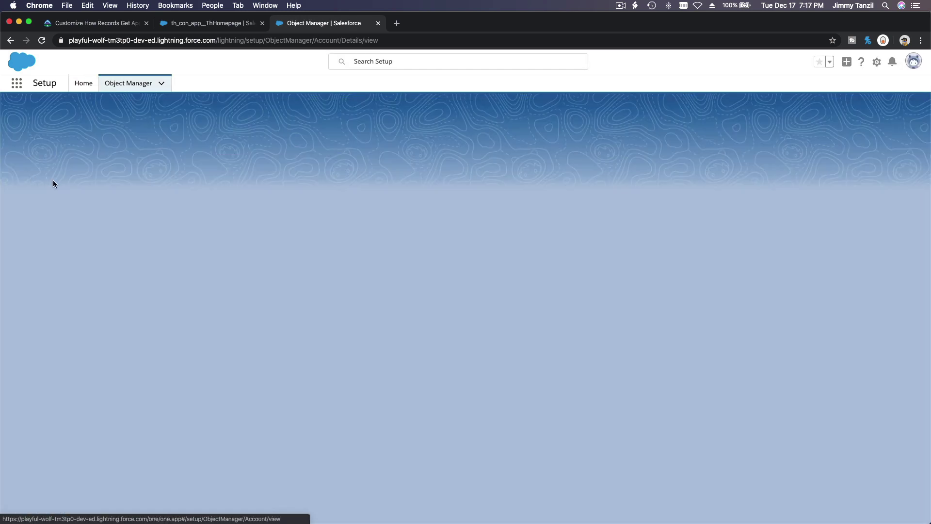
left_click(87, 179)
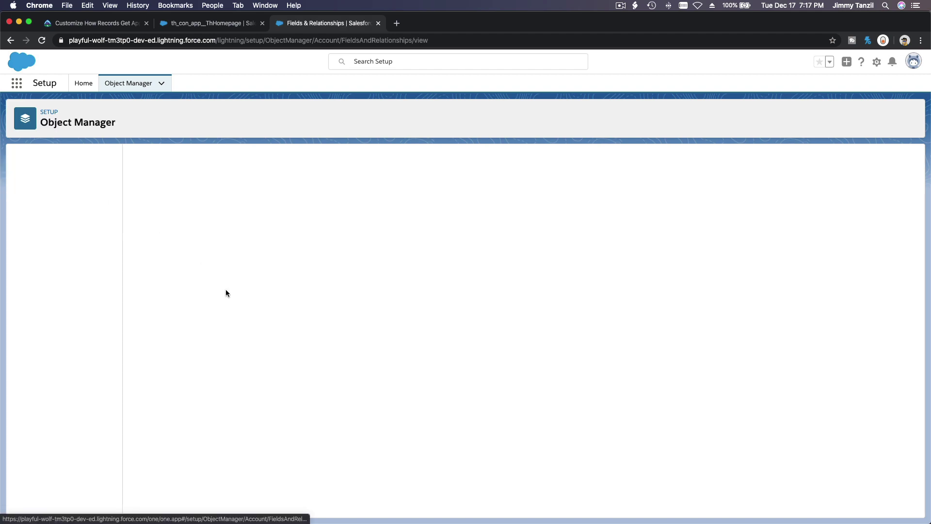
- Search the Account fields for Type and open the Type field to check its picklist values
left_click(710, 161)
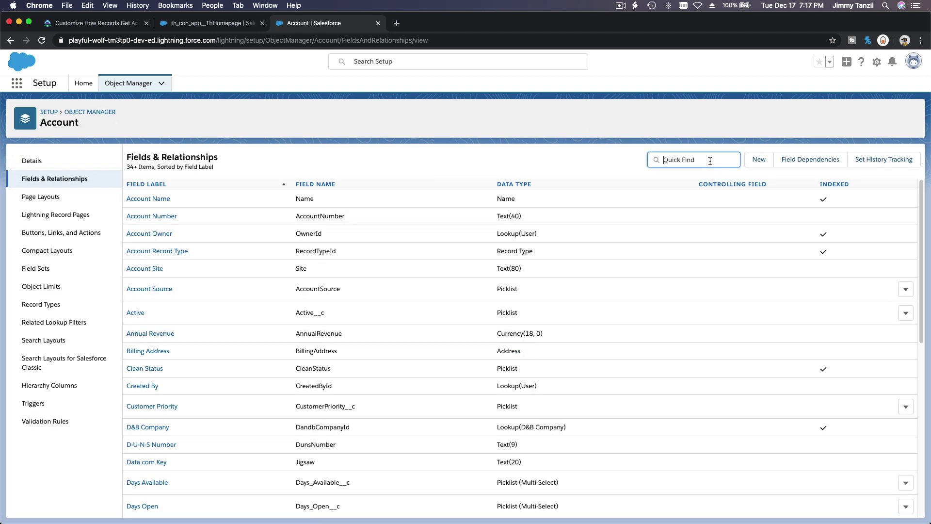
type("Ty")
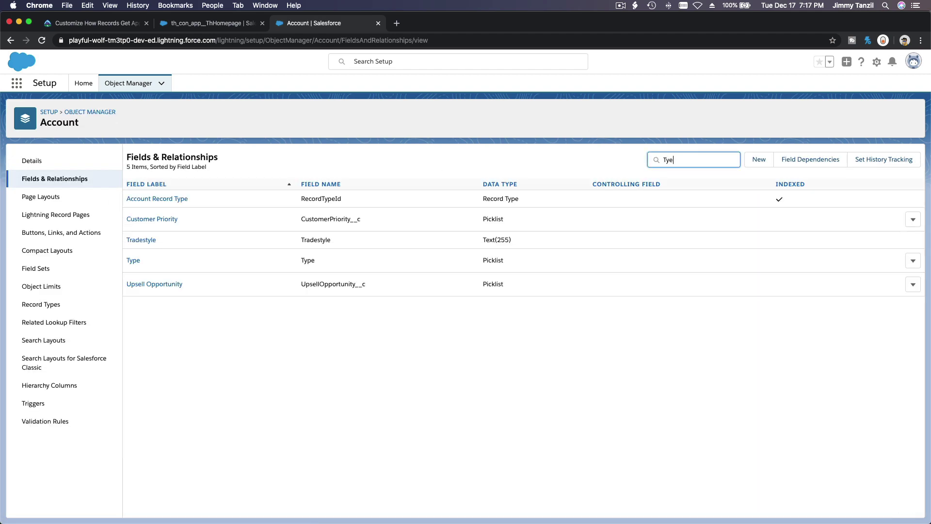
type("pe")
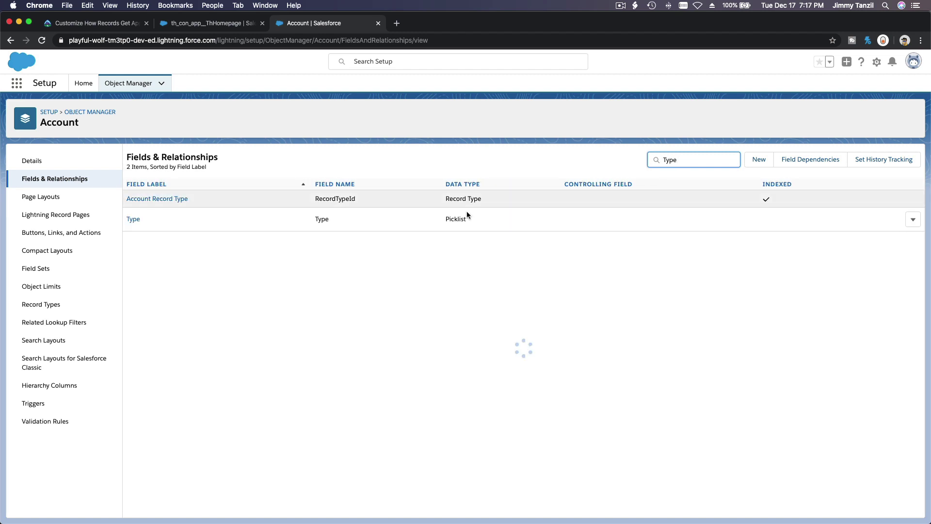
left_click(139, 224)
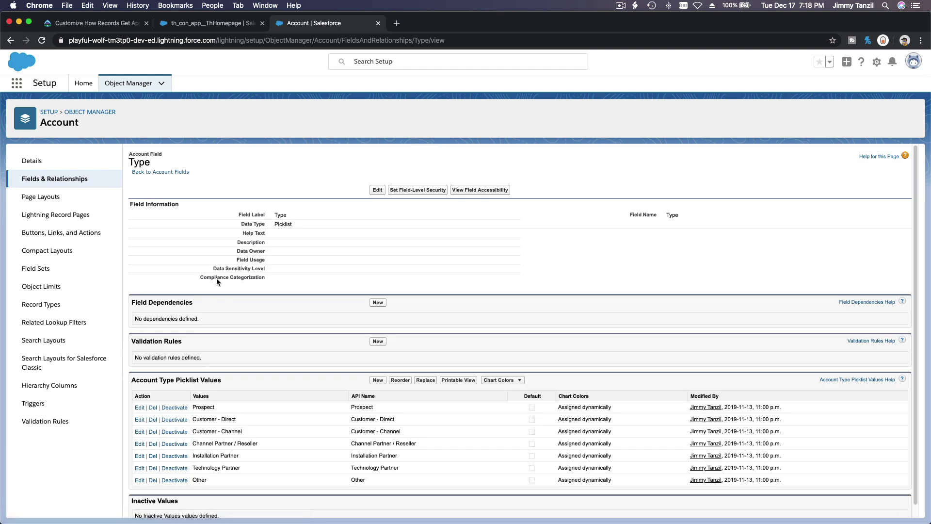
scroll(217, 281, "down", 1)
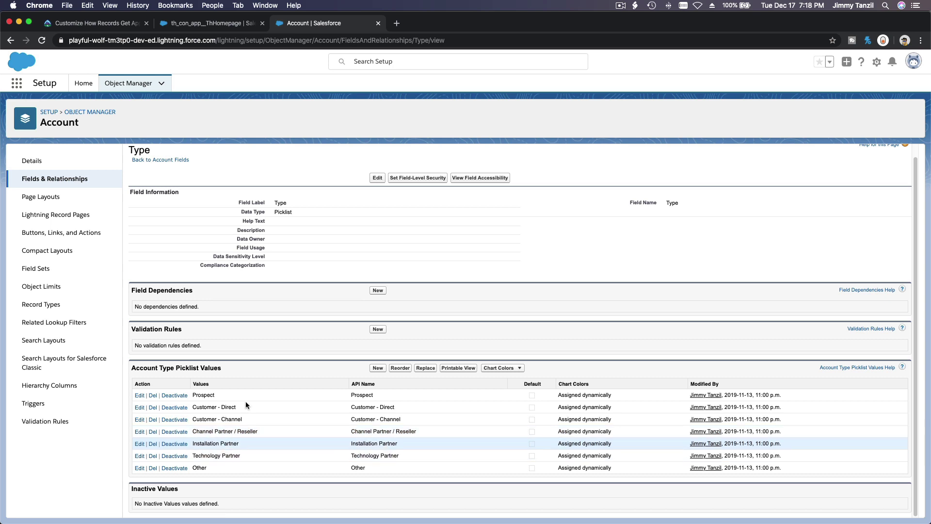
- Recheck the required picklist values and add Pending to the Account Type picklist for all record types
left_click(104, 25)
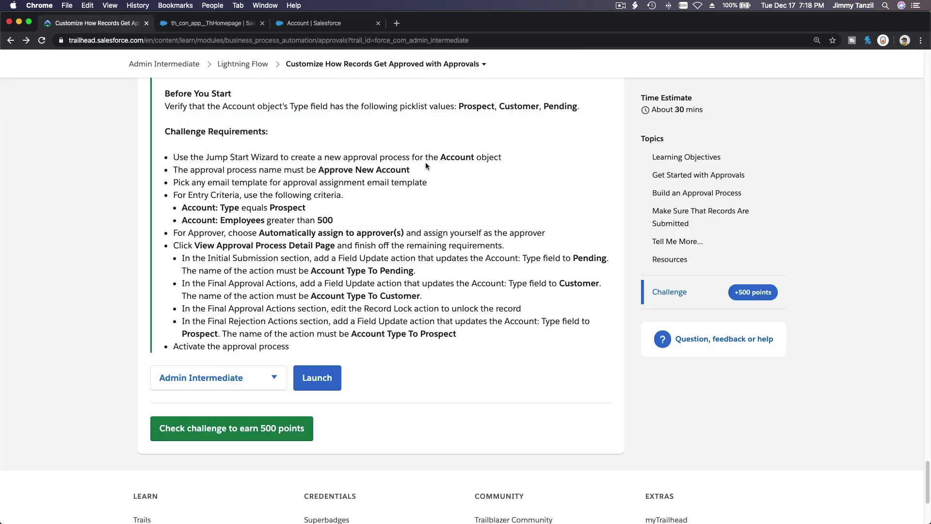
left_click(293, 26)
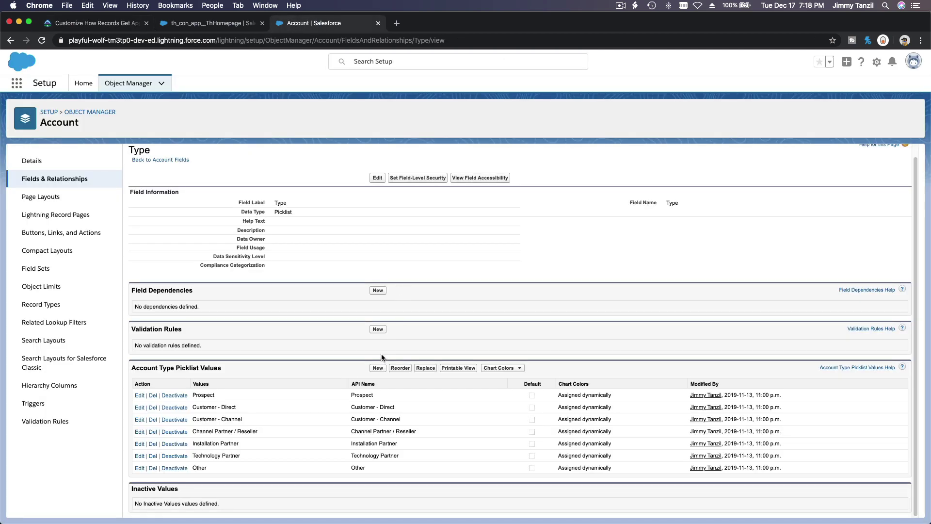
left_click(377, 368)
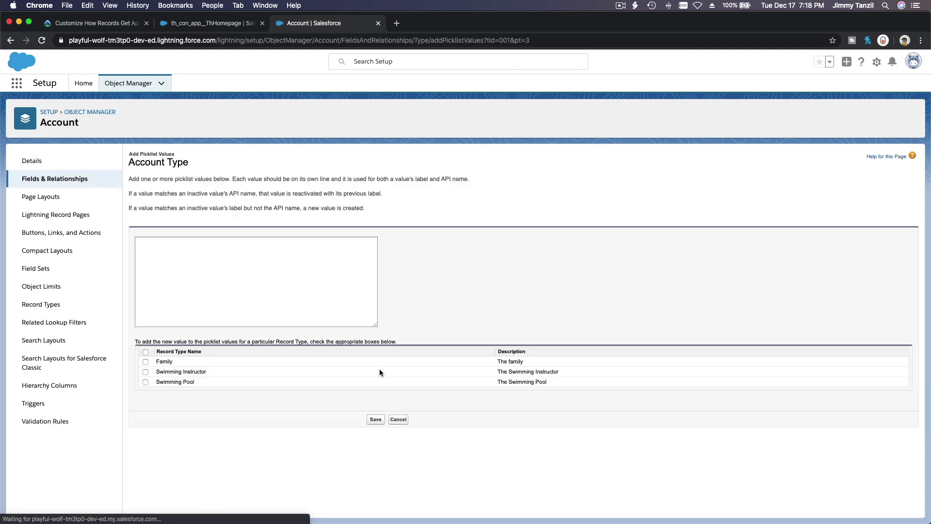
type("Pending")
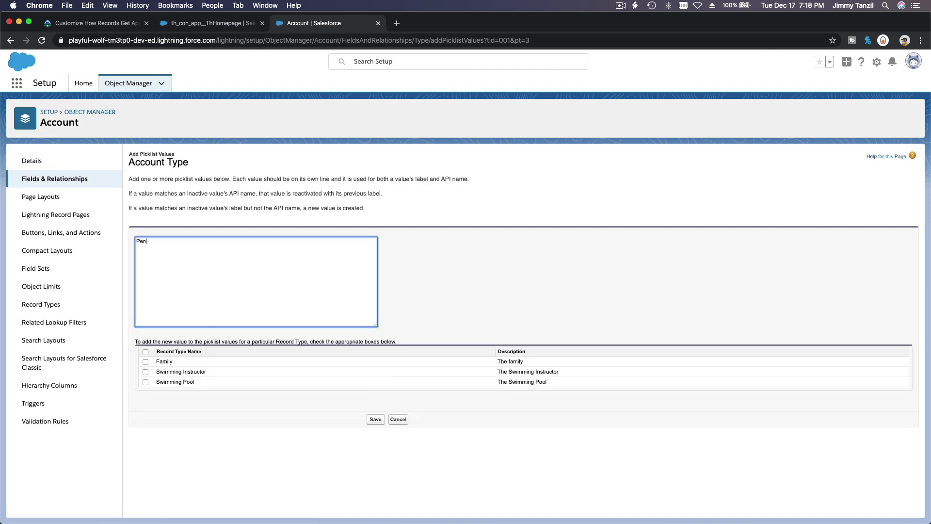
left_click(145, 352)
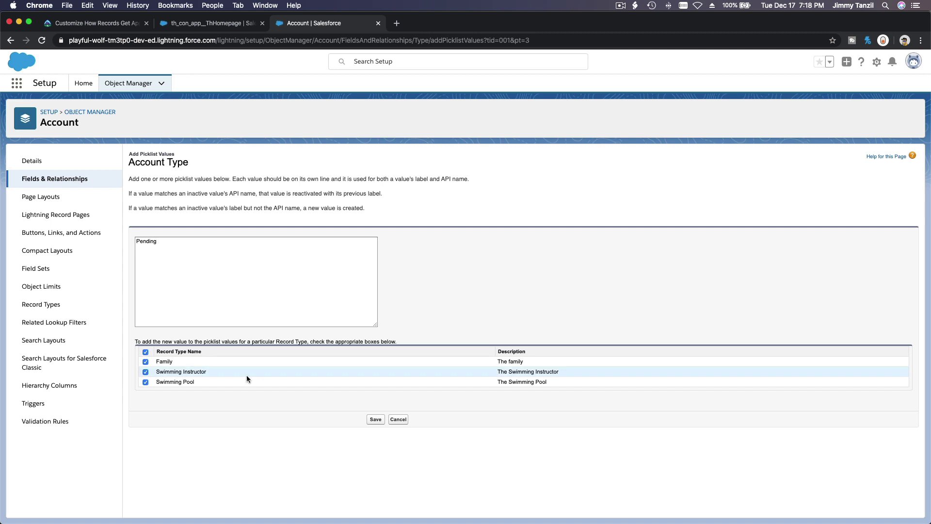
left_click(374, 420)
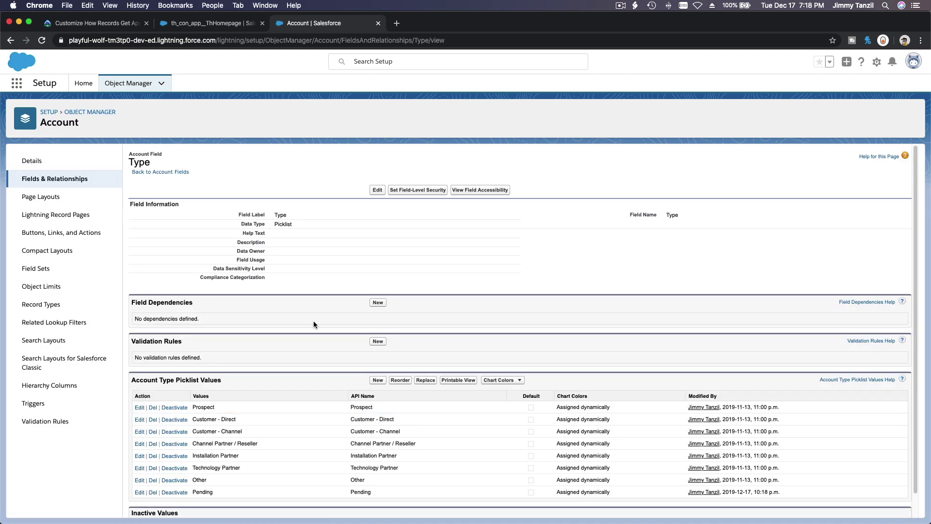
- Deactivate the Other value in the Account Type picklist
scroll(313, 324, "down", 1)
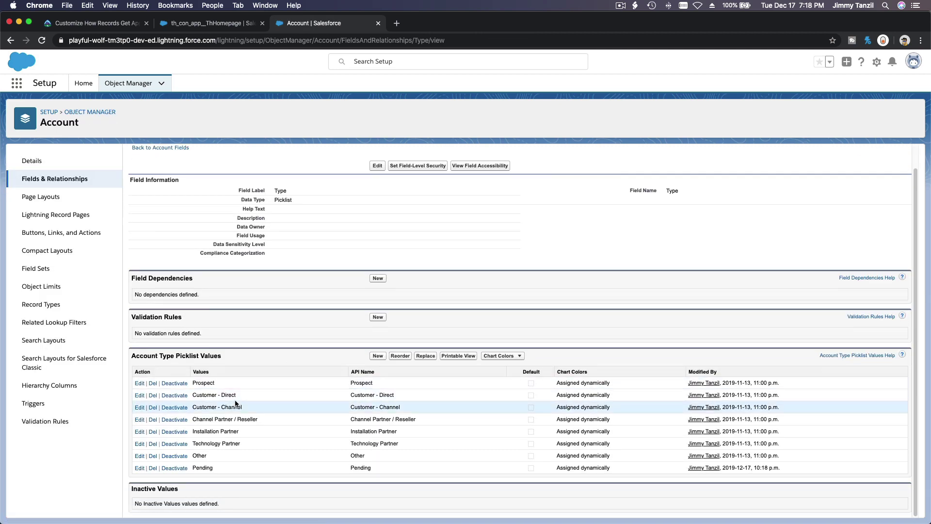
left_click(175, 456)
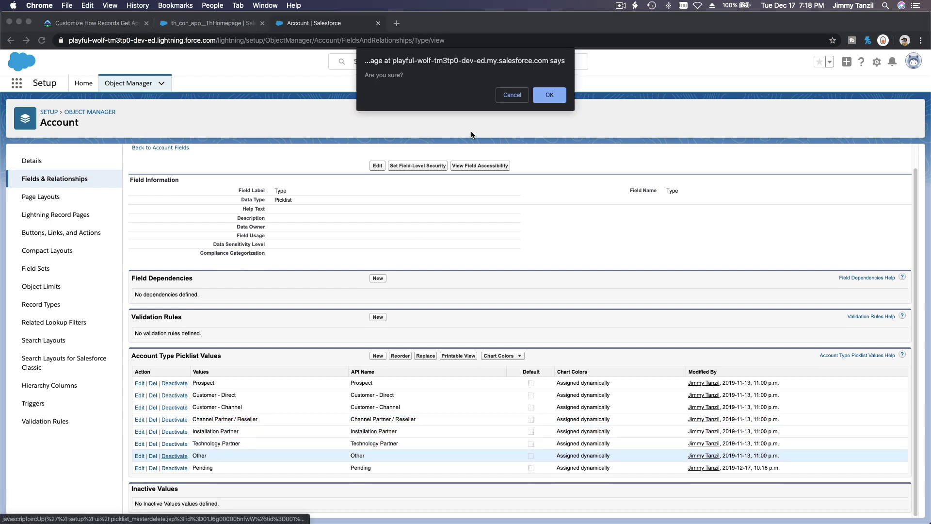
left_click(558, 102)
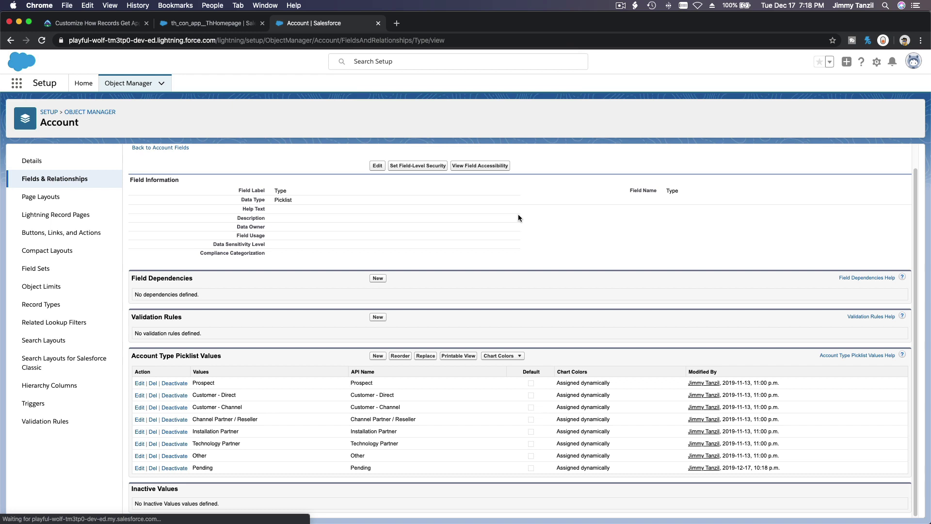
- Try to deactivate the Other picklist value a second time and dismiss the resulting pages
left_click(176, 456)
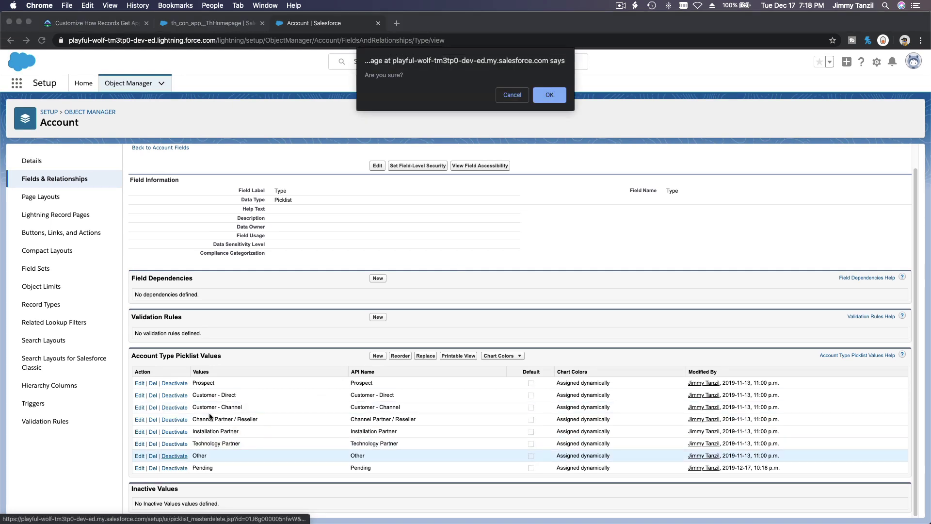
left_click(552, 93)
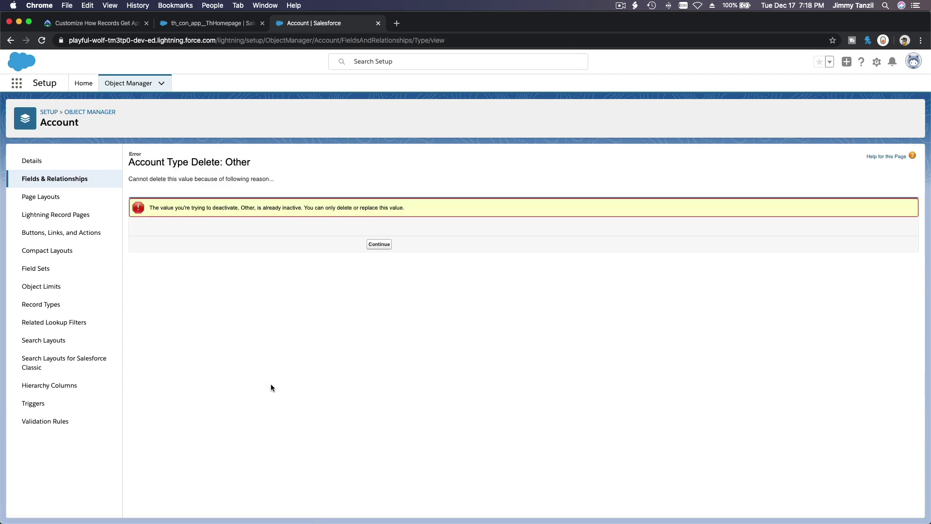
left_click(386, 248)
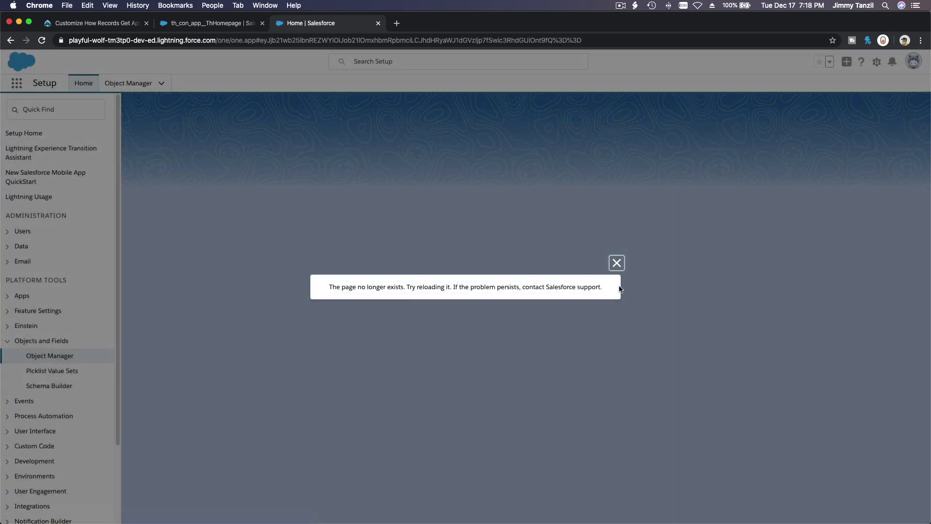
left_click(617, 263)
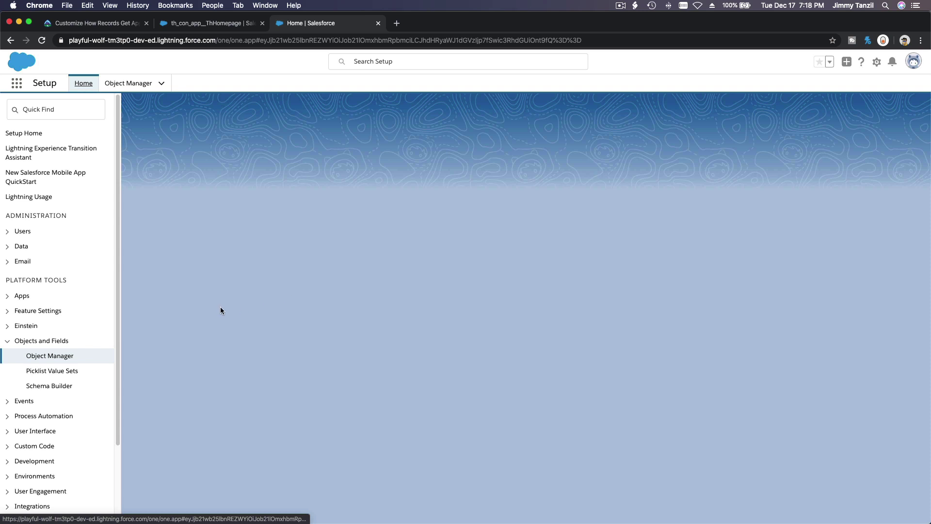
- Reopen the Account object's Type field from Object Manager, searching its fields for Type
left_click(129, 83)
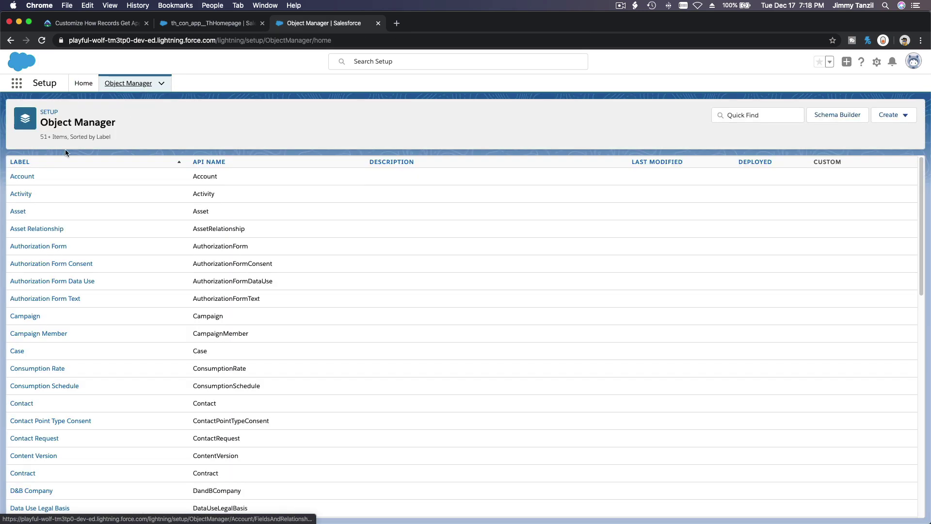
left_click(22, 177)
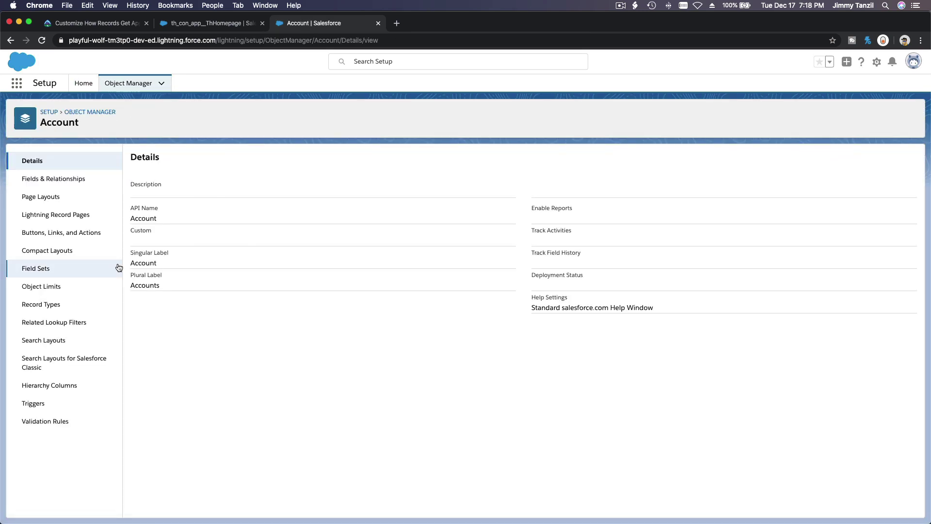
left_click(67, 186)
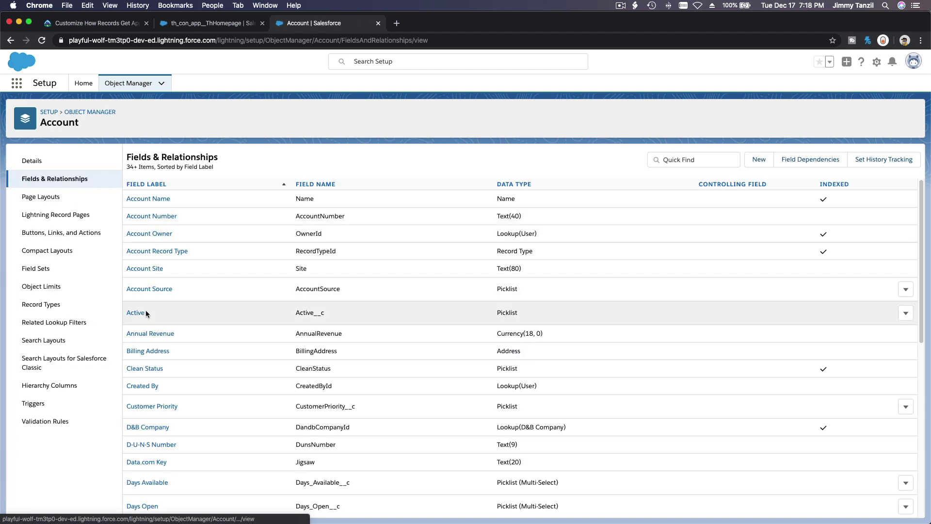
left_click(688, 166)
type("Type")
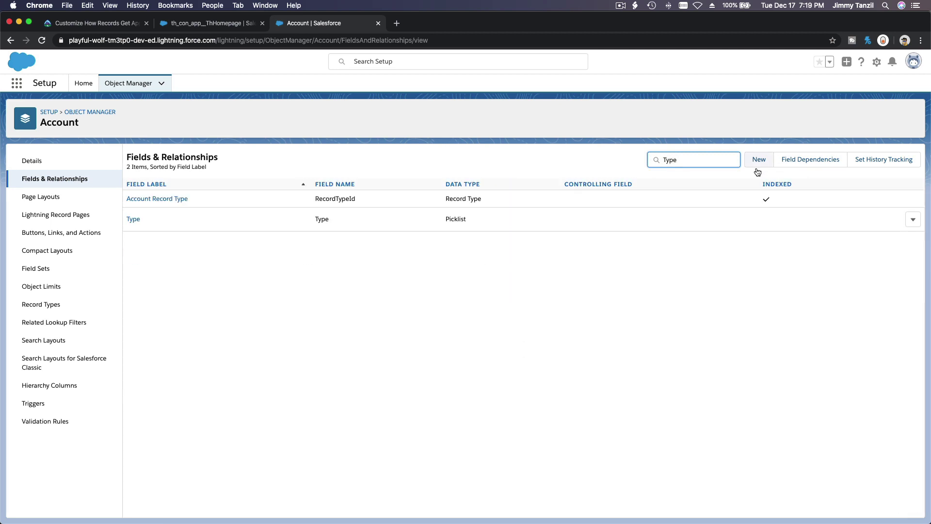
left_click(133, 219)
- Deactivate the Customer - Direct and Customer - Channel values in the Account Type picklist
scroll(252, 337, "down", 2)
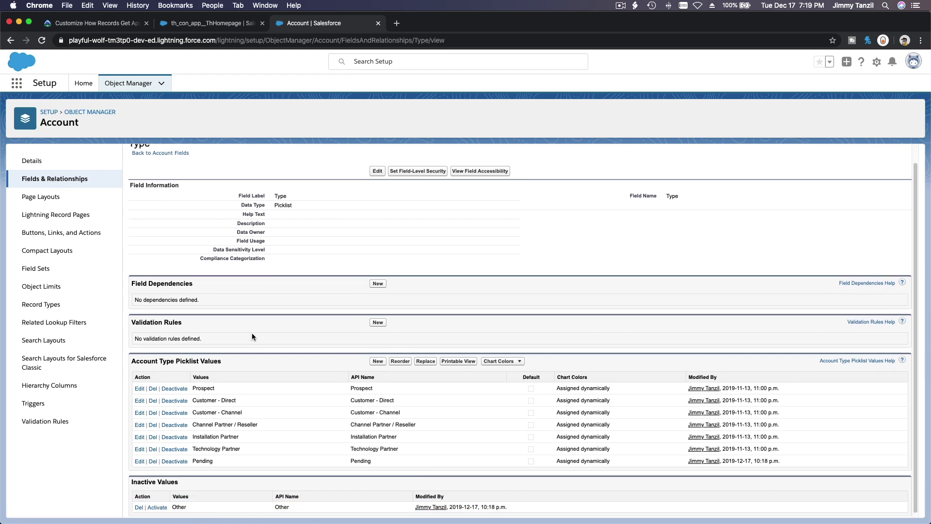
left_click(179, 397)
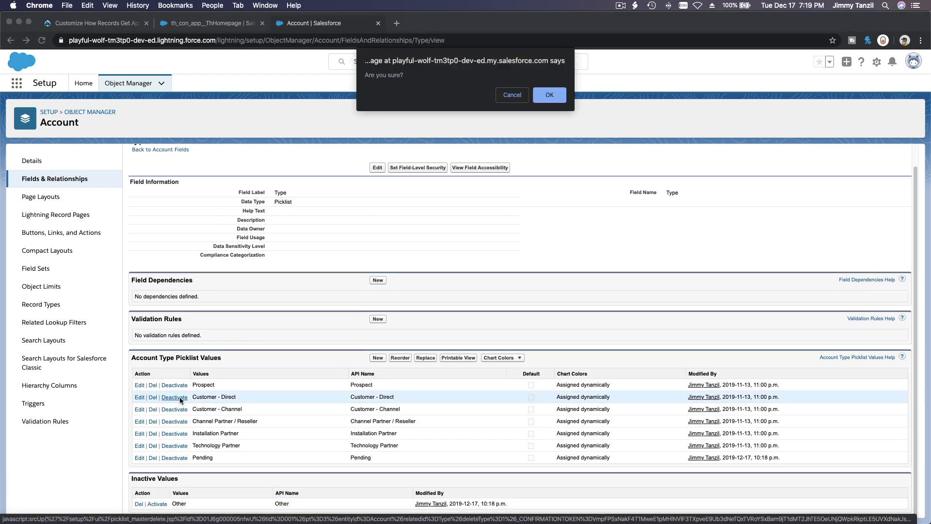
key("Return")
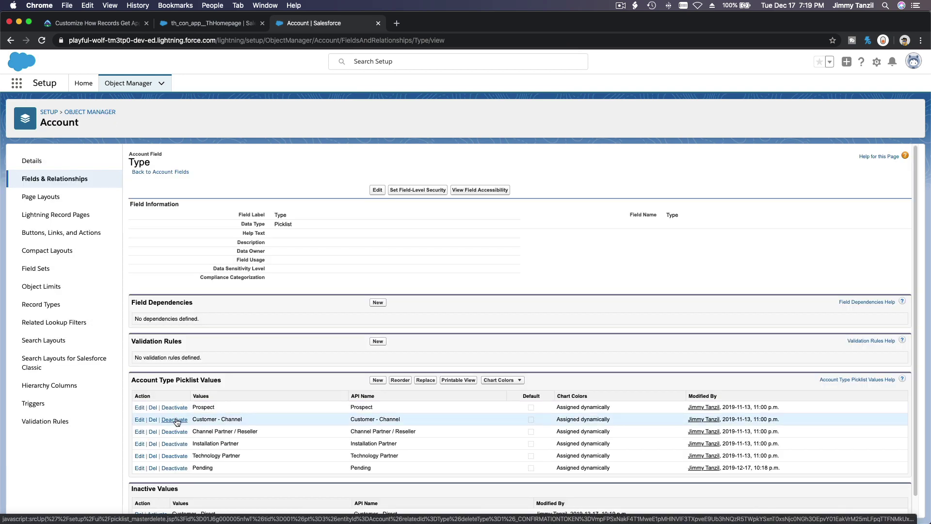
left_click(175, 419)
key("Return")
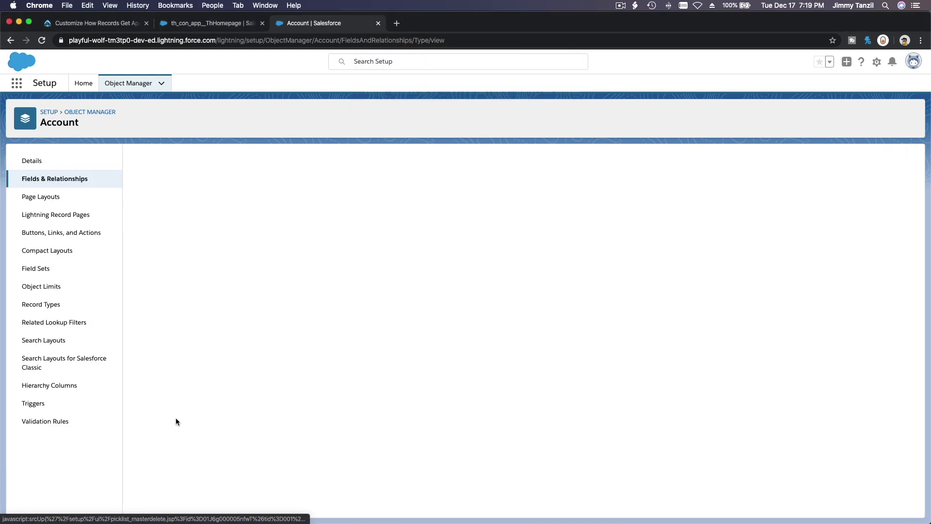
- Deactivate the Channel Partner / Reseller, Installation Partner and Technology Partner values in the Account Type picklist
left_click(175, 420)
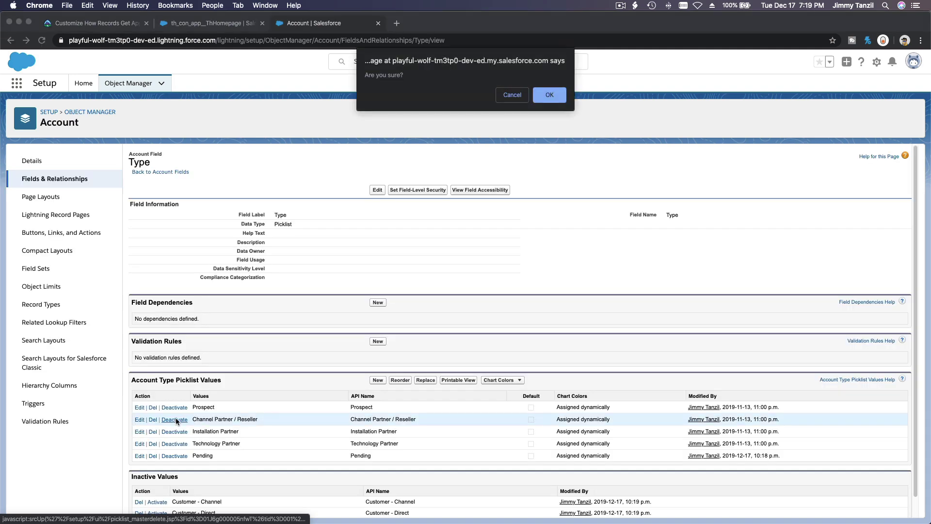
key("Return")
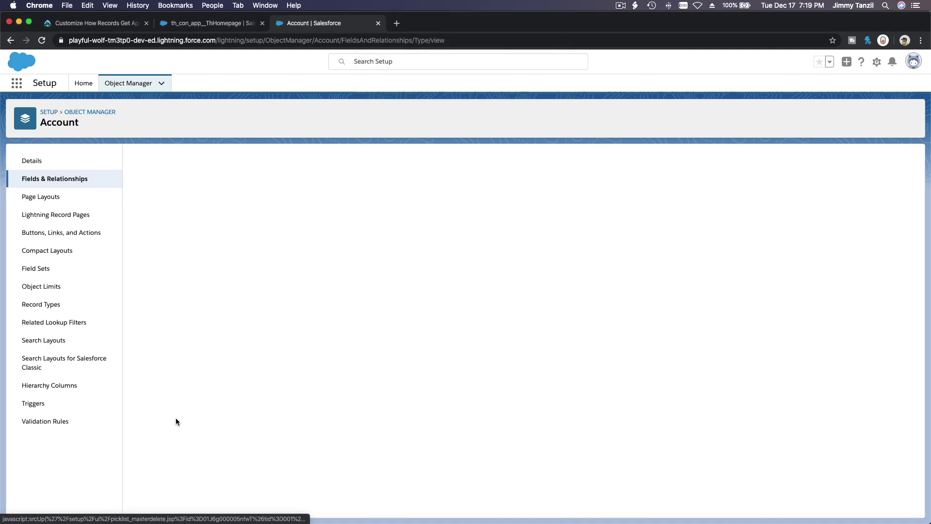
left_click(176, 419)
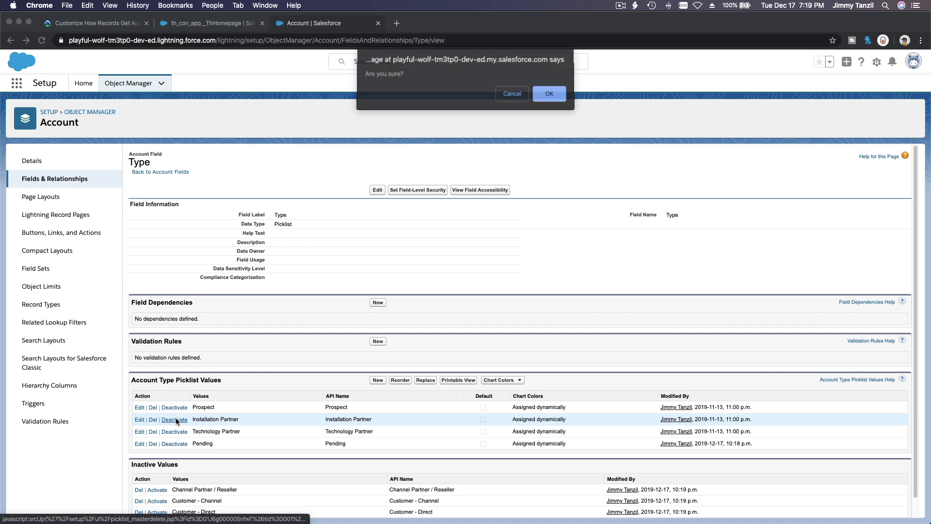
key("Return")
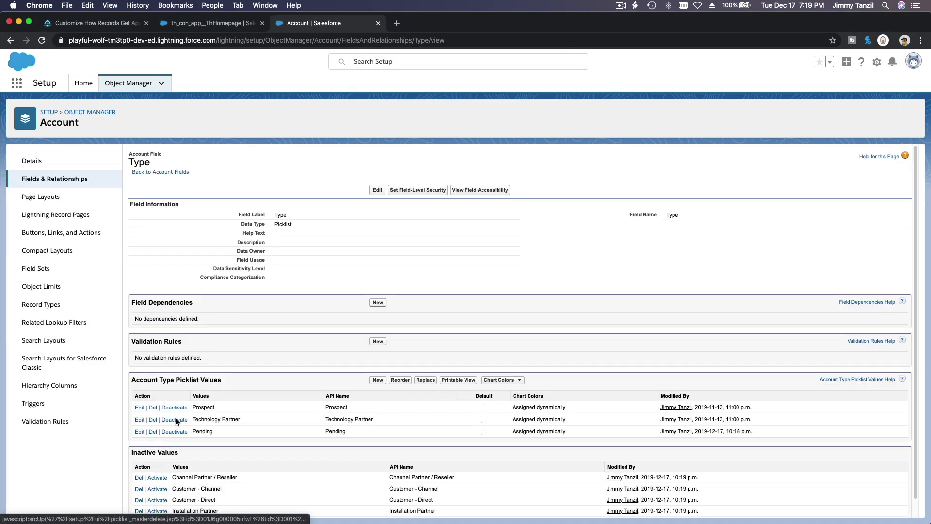
left_click(175, 420)
key("Return")
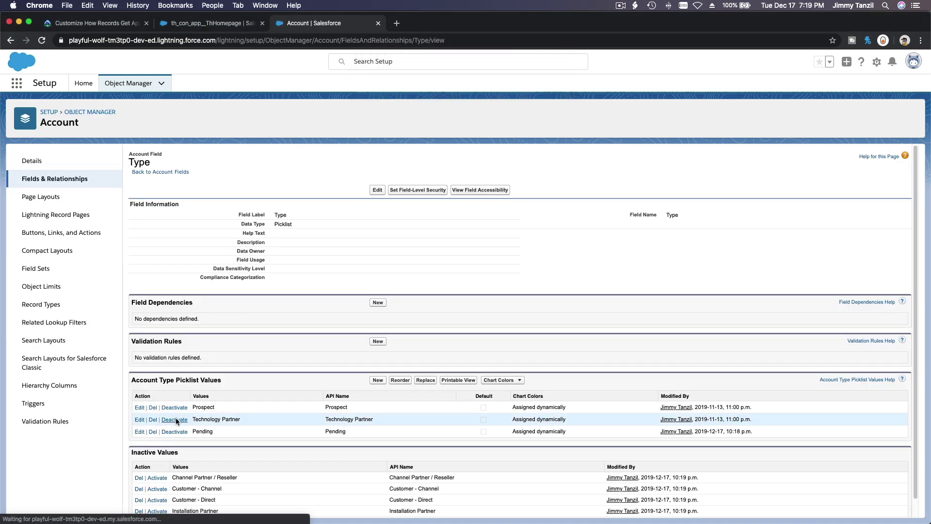
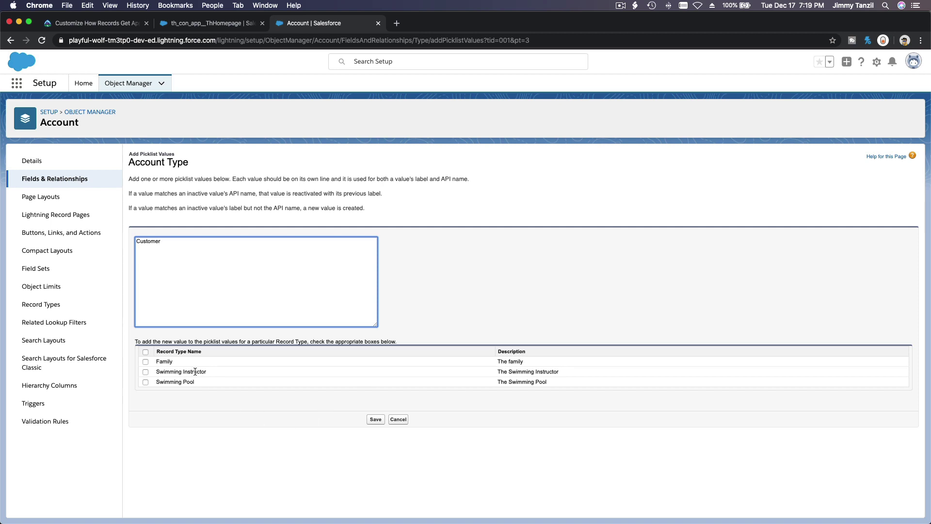
- Add Customer to the Account Type picklist for all record types
left_click(145, 351)
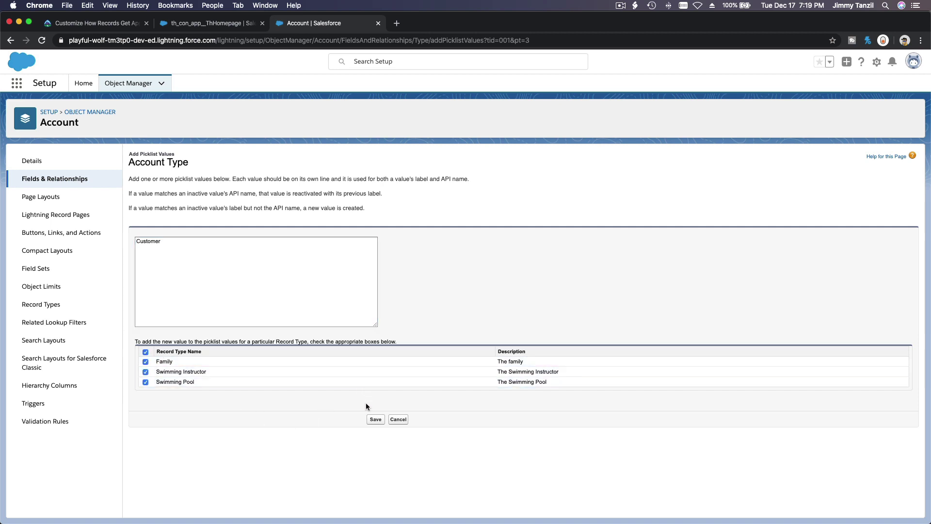
left_click(375, 419)
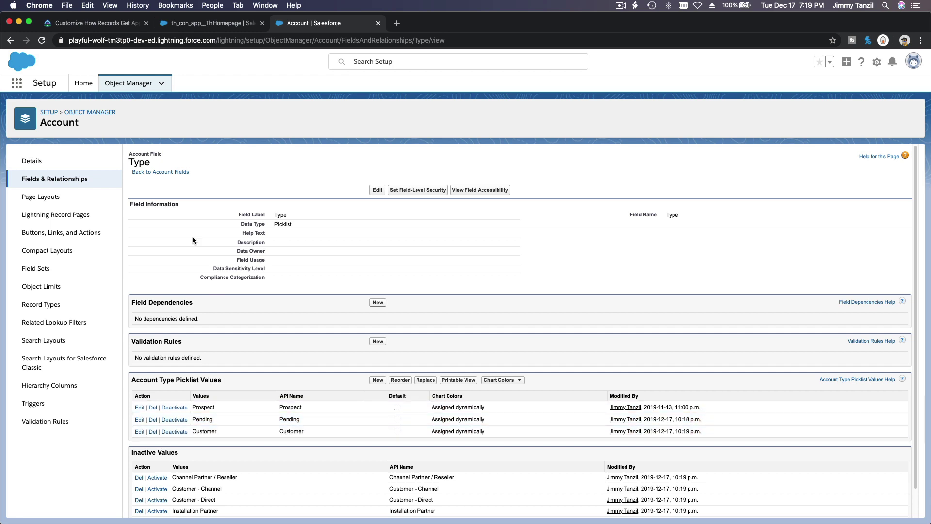
- Review the approval process requirements on the Trailhead challenge page and open Approval Processes in Salesforce Setup, searching for appro
left_click(108, 24)
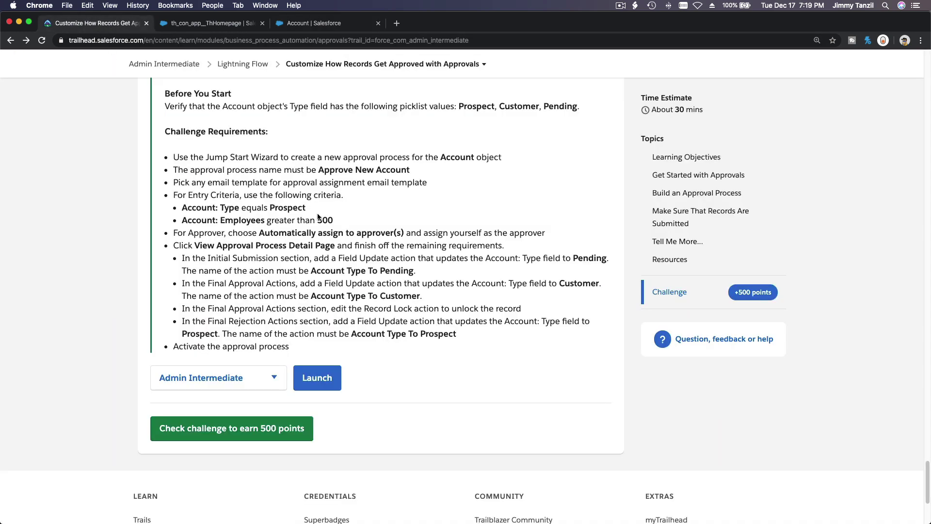
triple_click(282, 108)
scroll(281, 108, "down", 2)
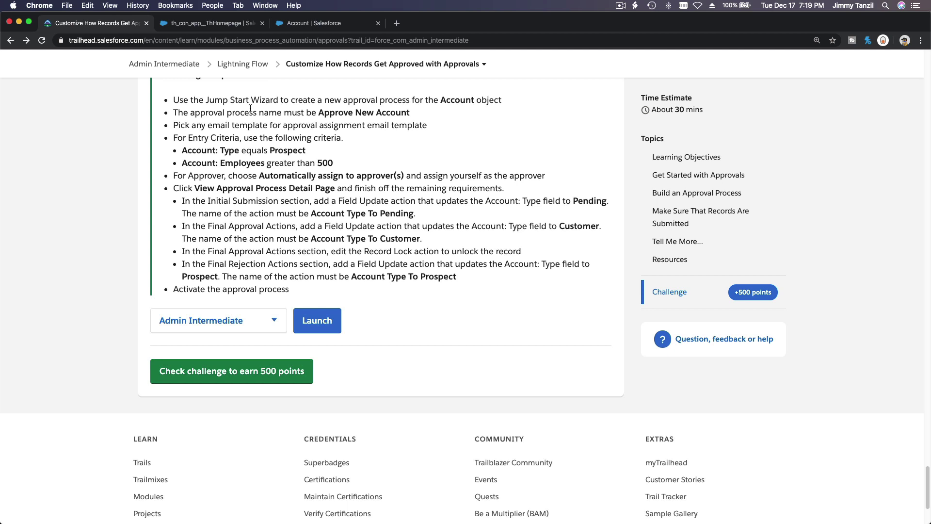
triple_click(265, 107)
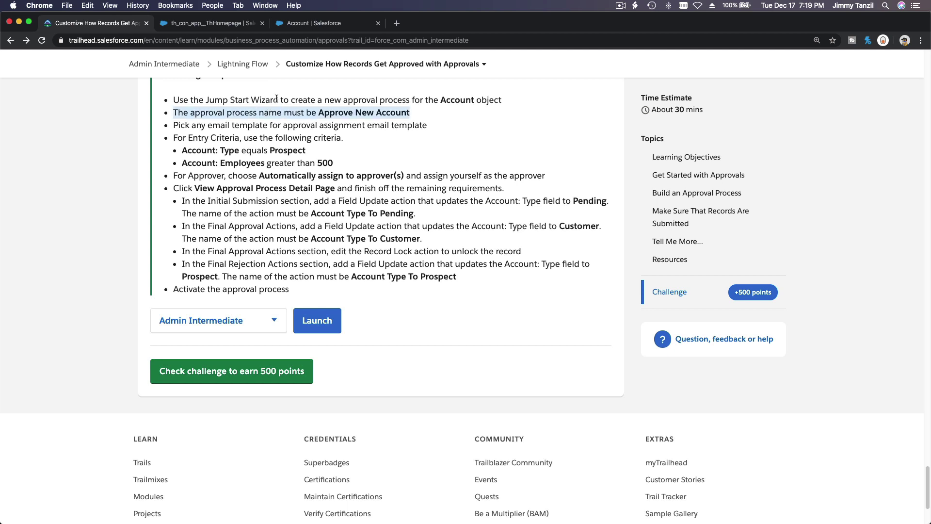
triple_click(282, 94)
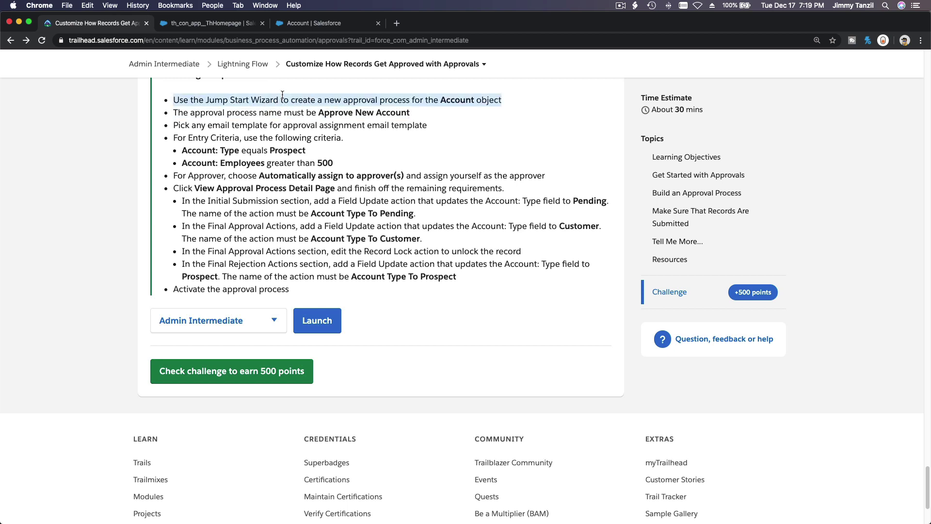
left_click(305, 26)
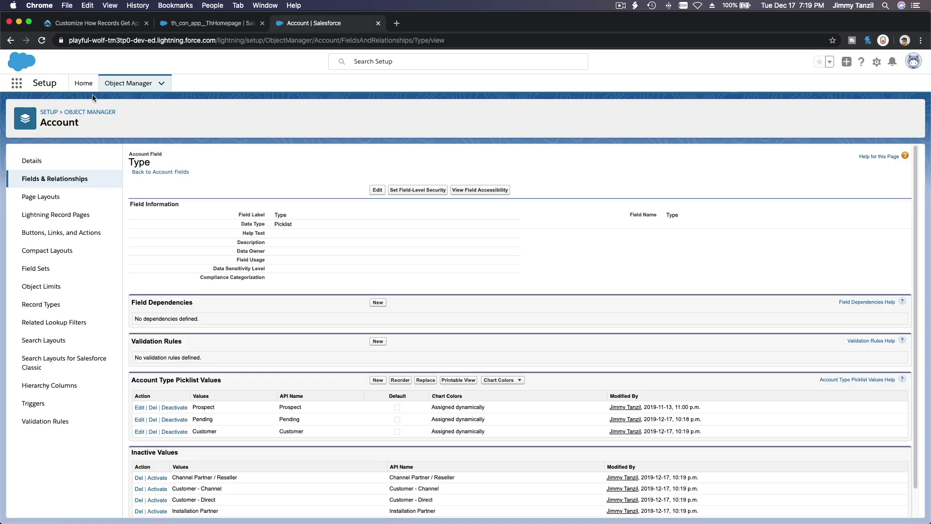
left_click(85, 85)
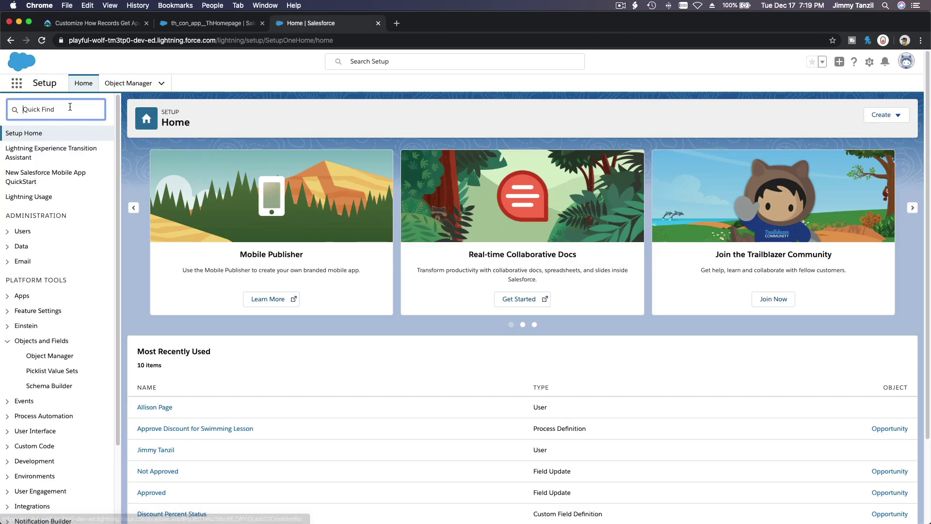
type("appro")
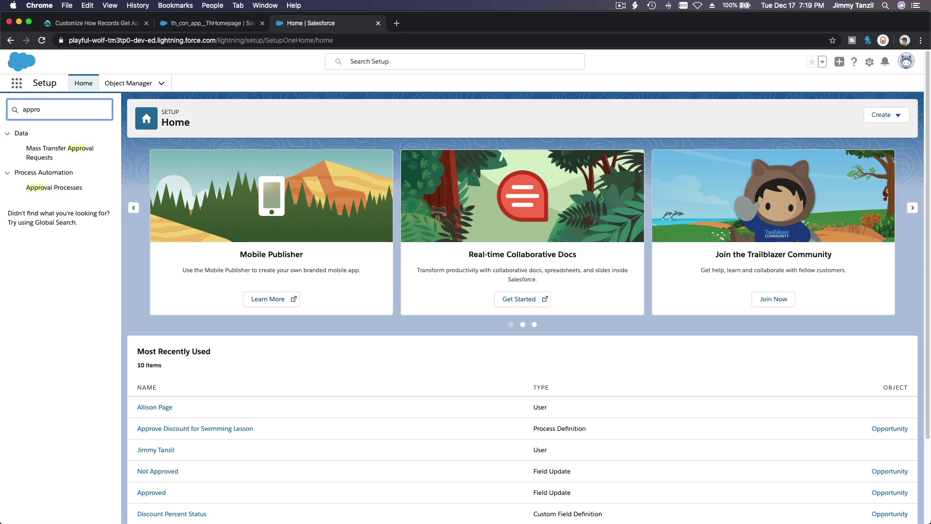
left_click(48, 183)
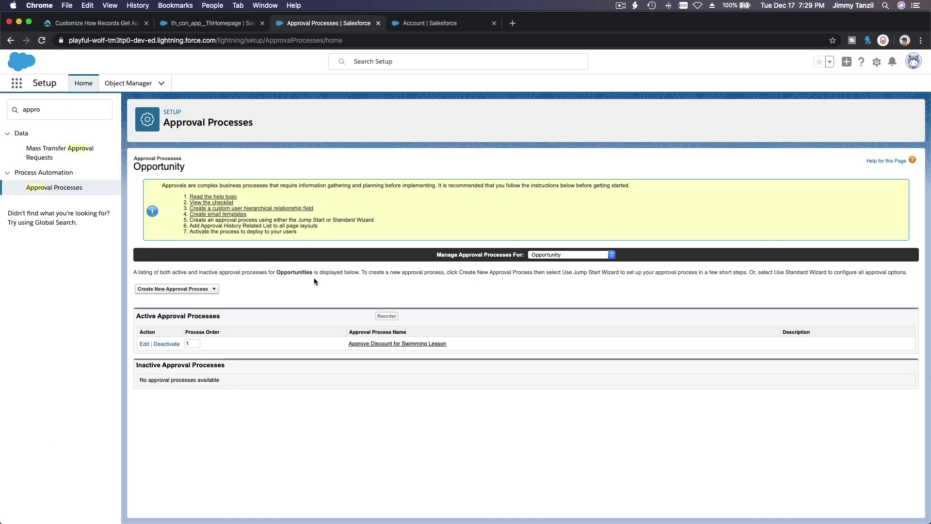
- Start a new approval process for the Account object using the Jump Start Wizard
left_click(550, 255)
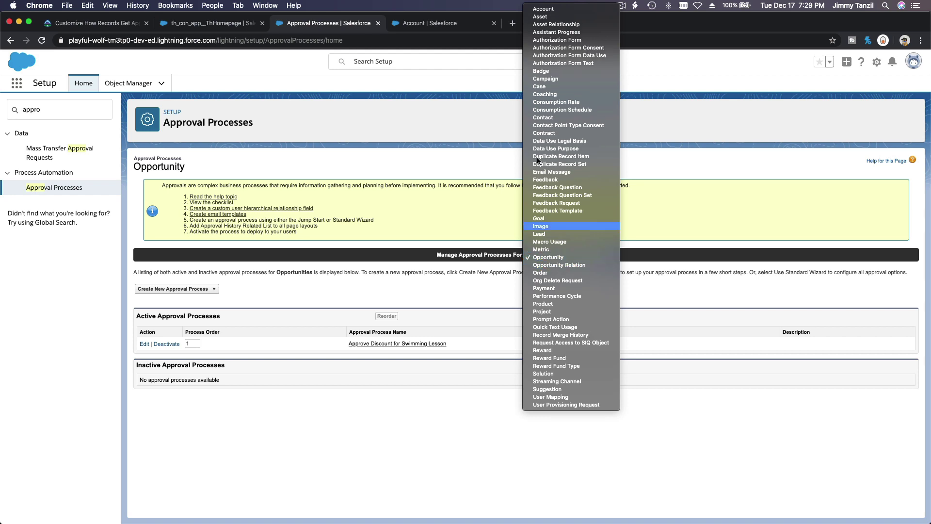
left_click(545, 10)
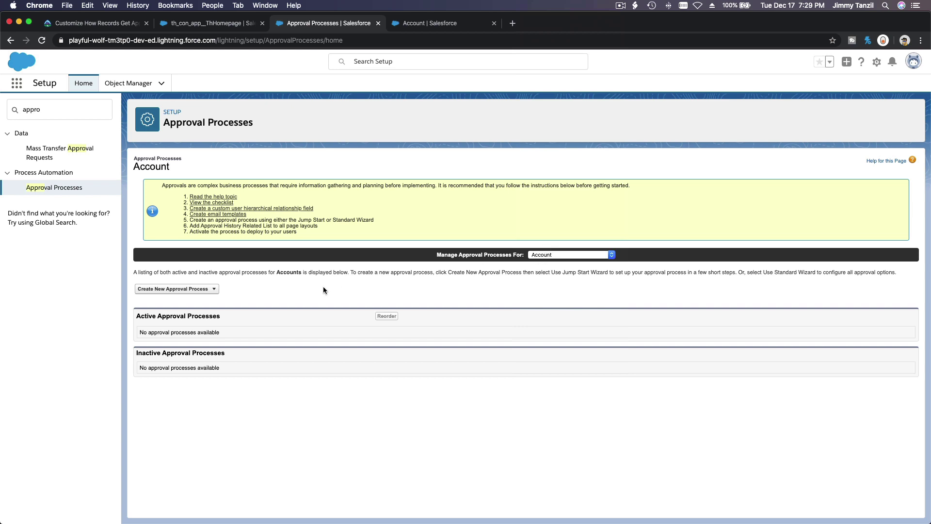
left_click(212, 290)
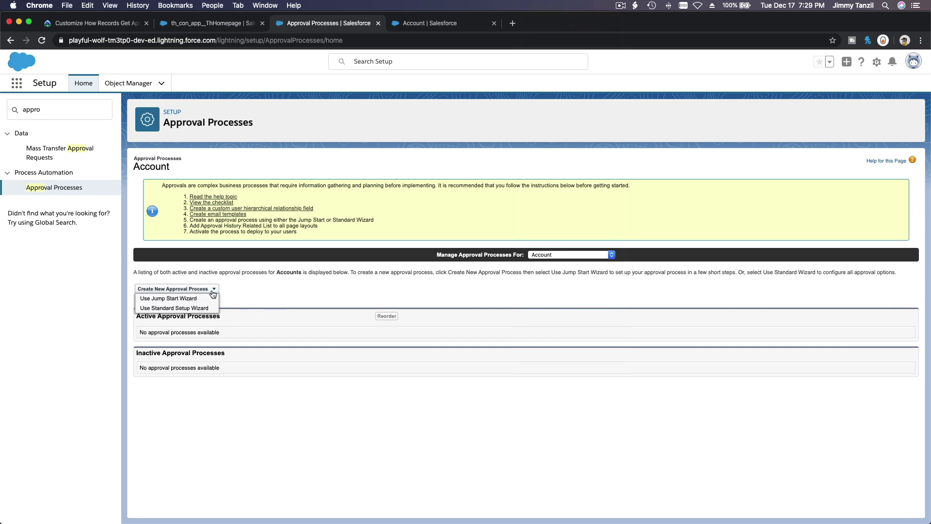
left_click(190, 299)
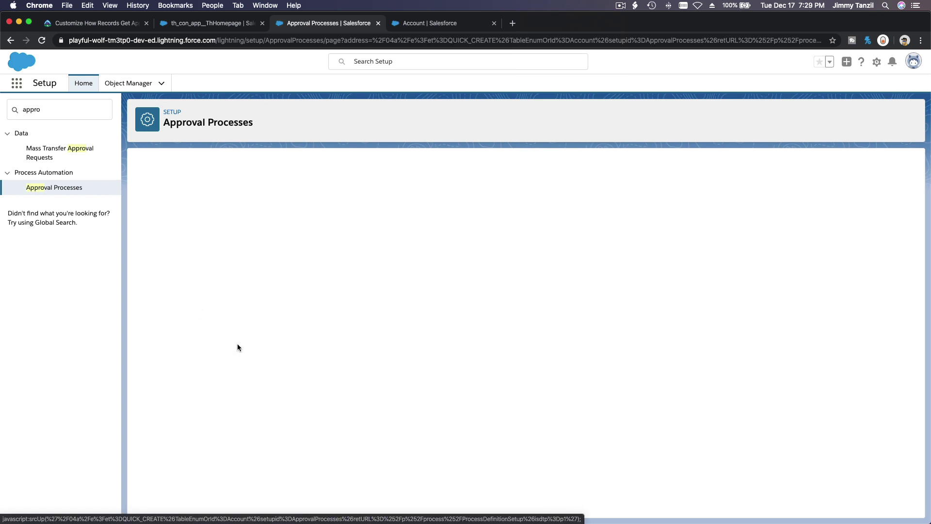
- Copy the required name Approve New Account from the Trailhead challenge and use it as the approval process name
left_click(95, 23)
left_click(291, 154)
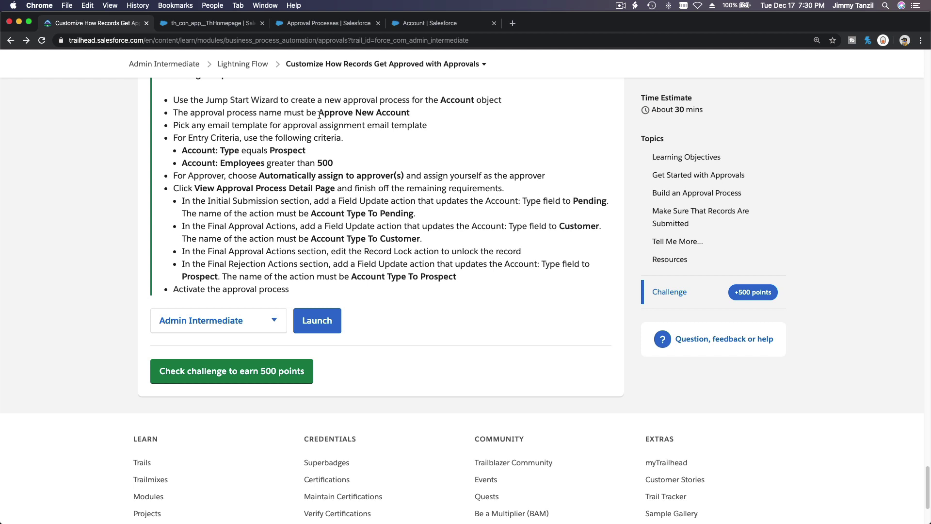
left_click_drag(319, 114, 409, 109)
key("super+c")
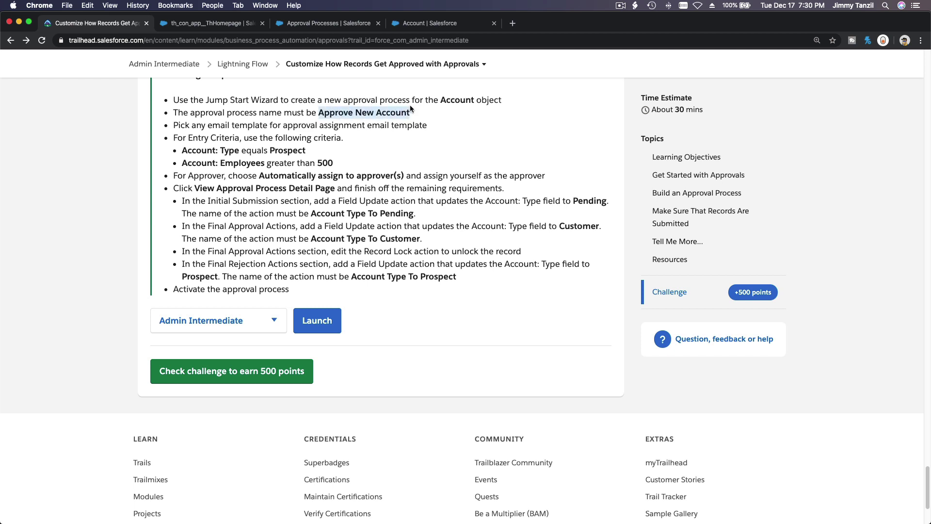
left_click(430, 23)
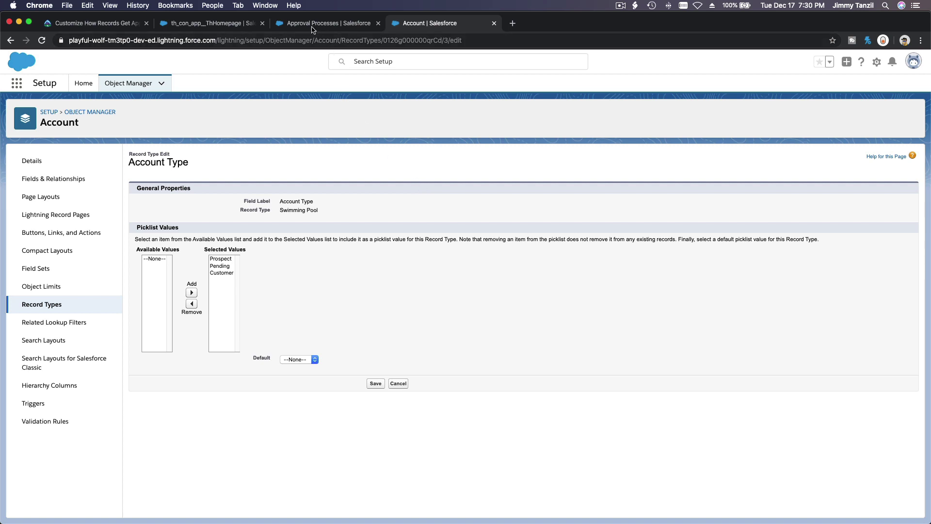
left_click(328, 23)
key("super+v")
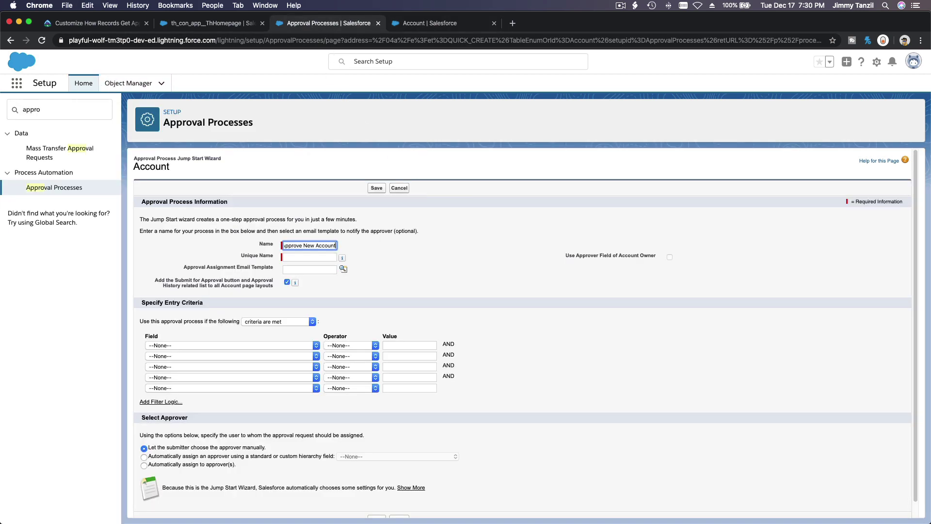
key("Tab")
key("Tab")
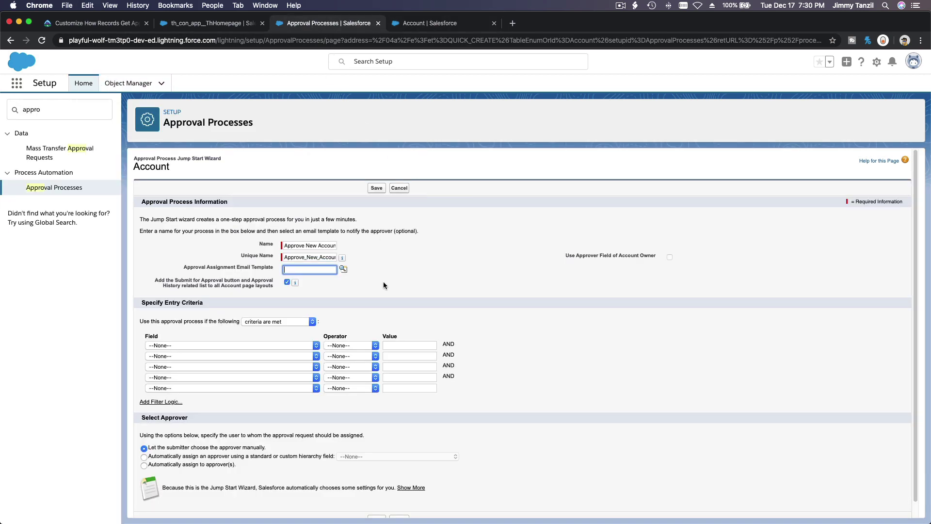
- Set the approval assignment email template to Approve Discount for Swimming Lesson
left_click(343, 269)
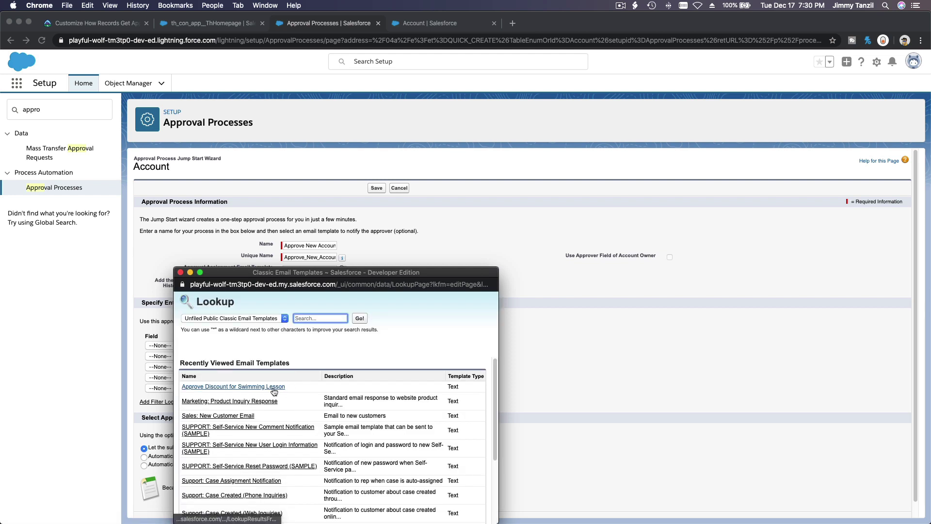
left_click(283, 388)
scroll(367, 310, "down", 1)
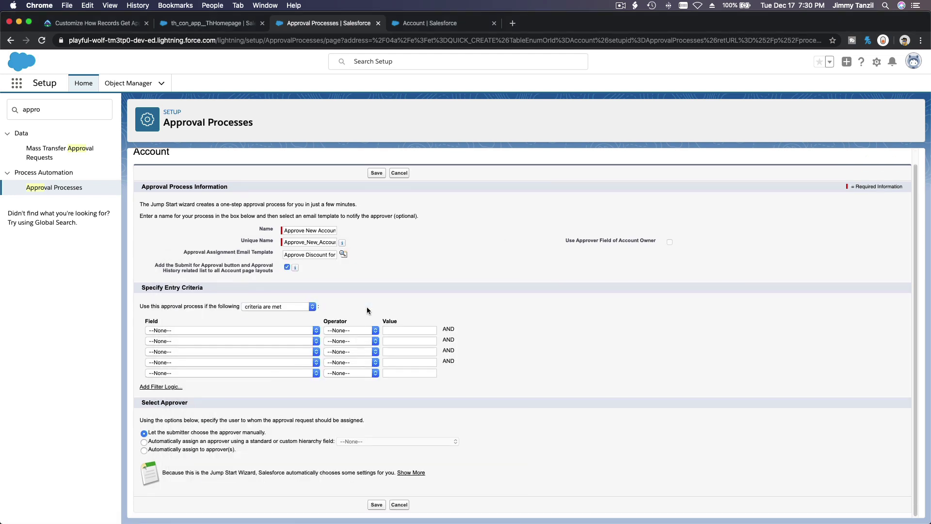
- Check the entry criteria in the Trailhead challenge and set the first criterion to Account: Type equals Prospect
left_click(96, 25)
left_click(282, 174)
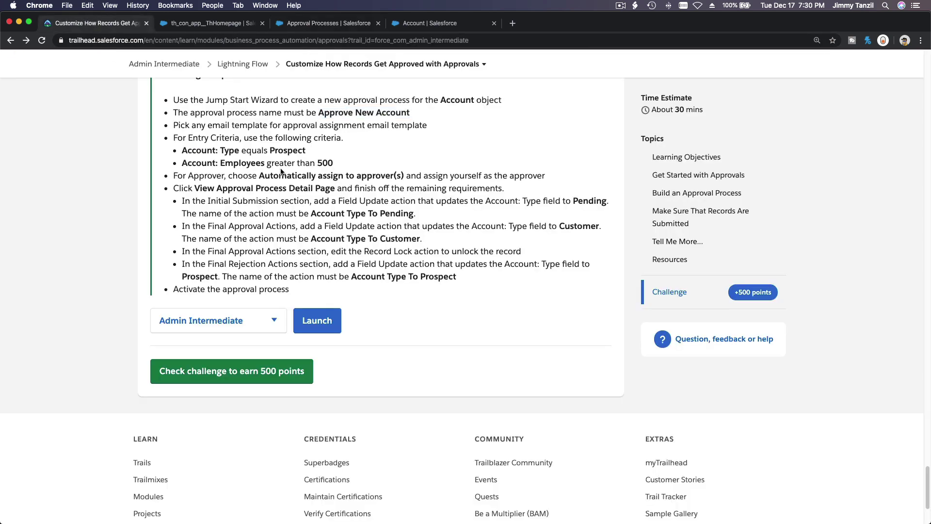
triple_click(238, 148)
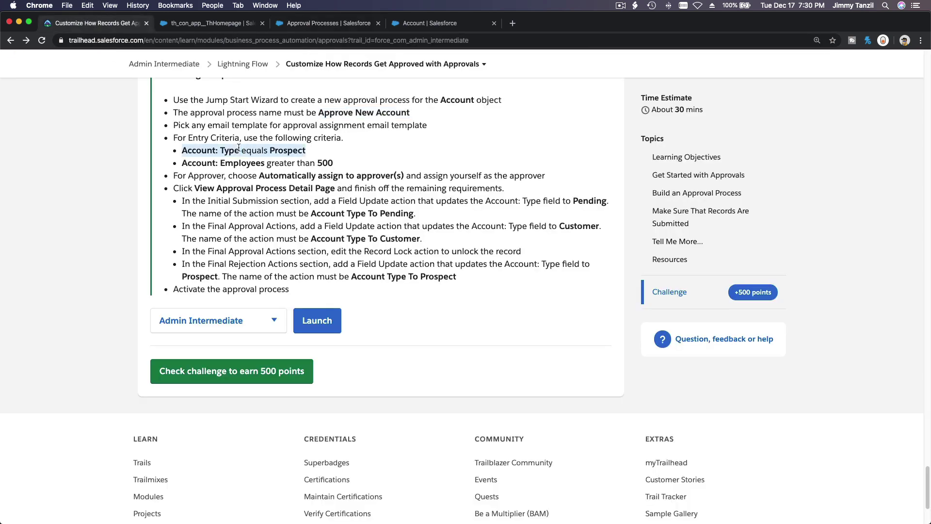
triple_click(244, 164)
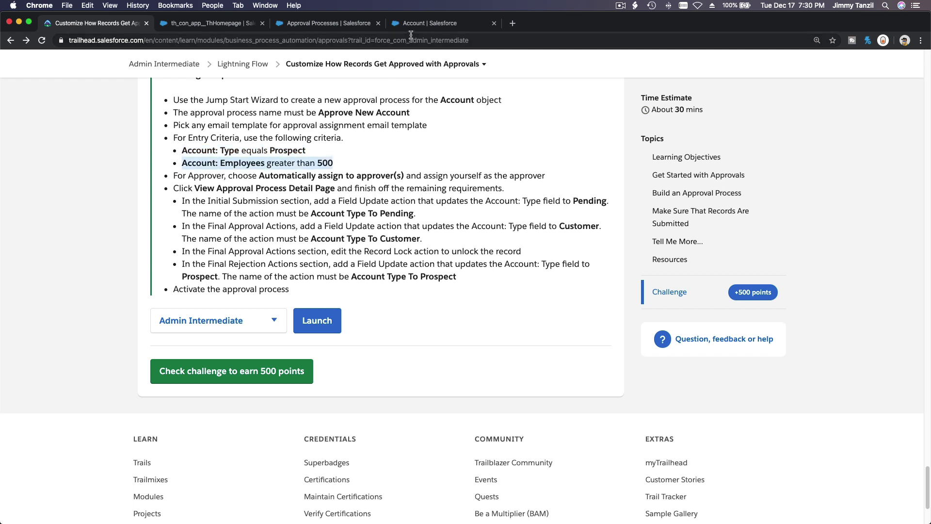
left_click(346, 25)
left_click(285, 330)
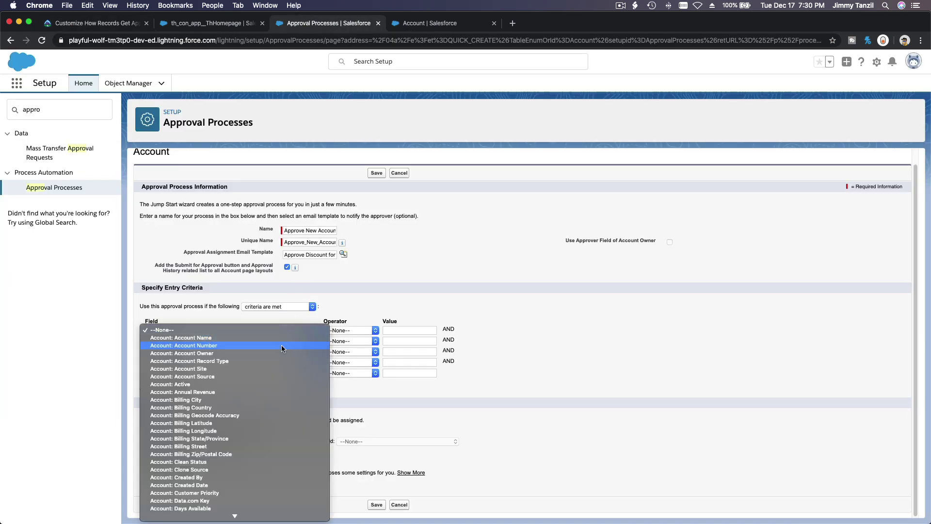
scroll(281, 344, "down", 15)
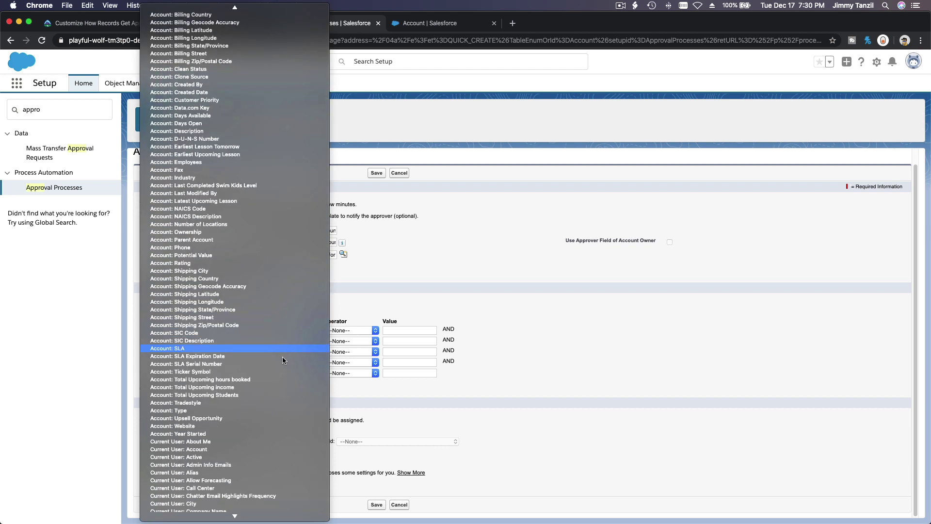
left_click(278, 410)
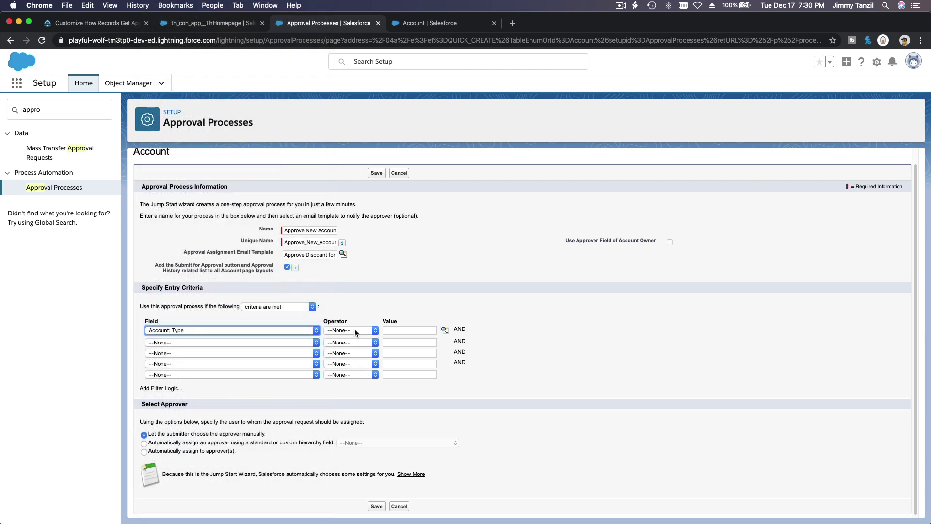
left_click(356, 331)
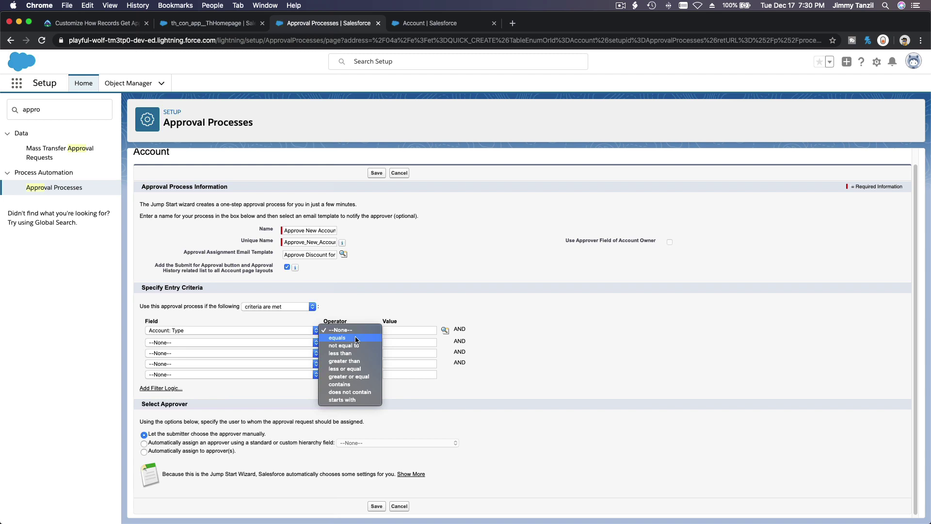
left_click(356, 338)
left_click(444, 331)
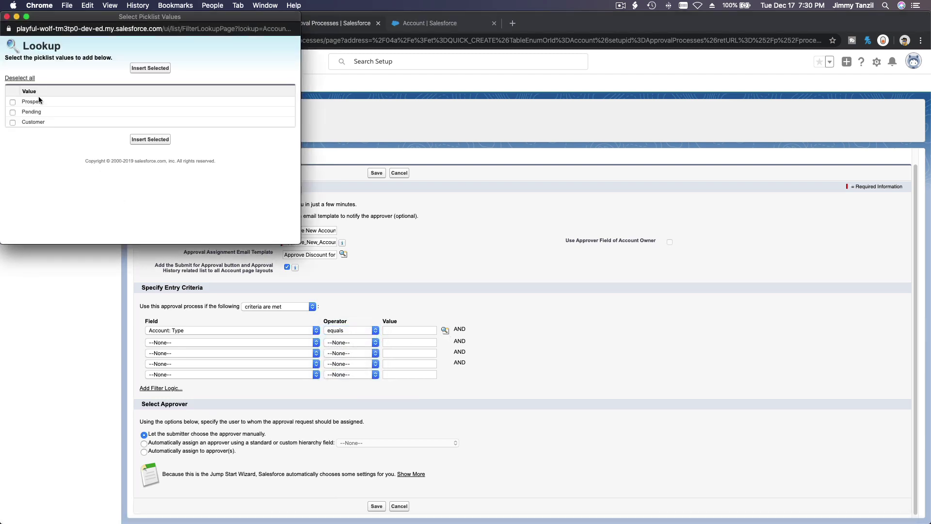
left_click(39, 102)
left_click(143, 69)
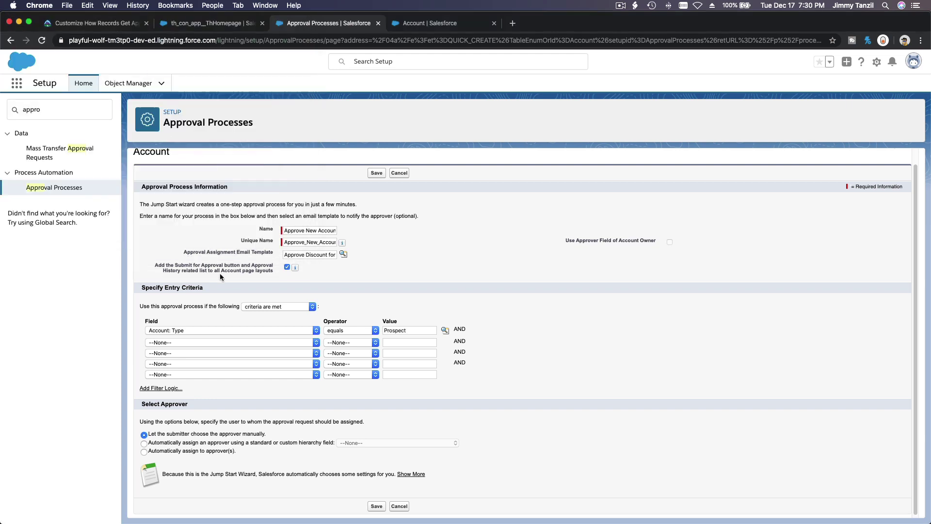
- Add a second entry criterion requiring Account: Employees to be greater than 500
left_click(216, 343)
scroll(216, 344, "down", 8)
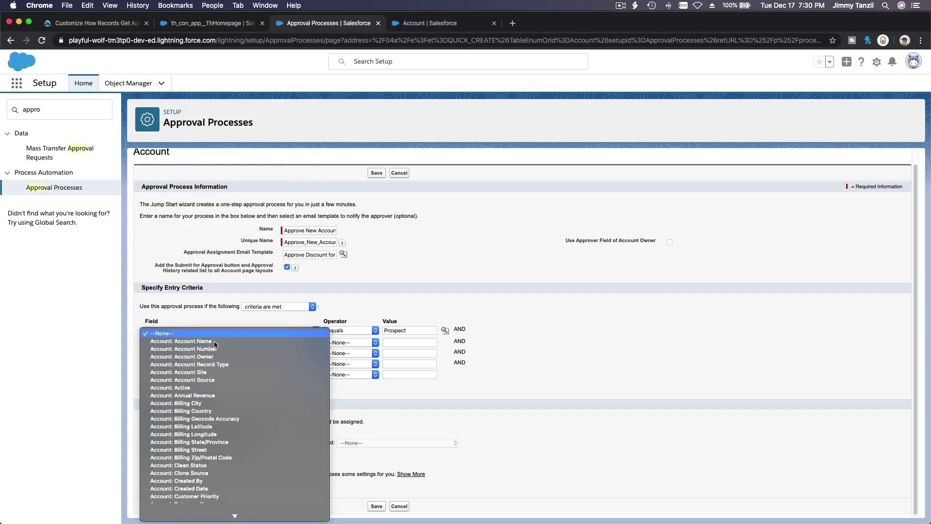
scroll(216, 346, "down", 10)
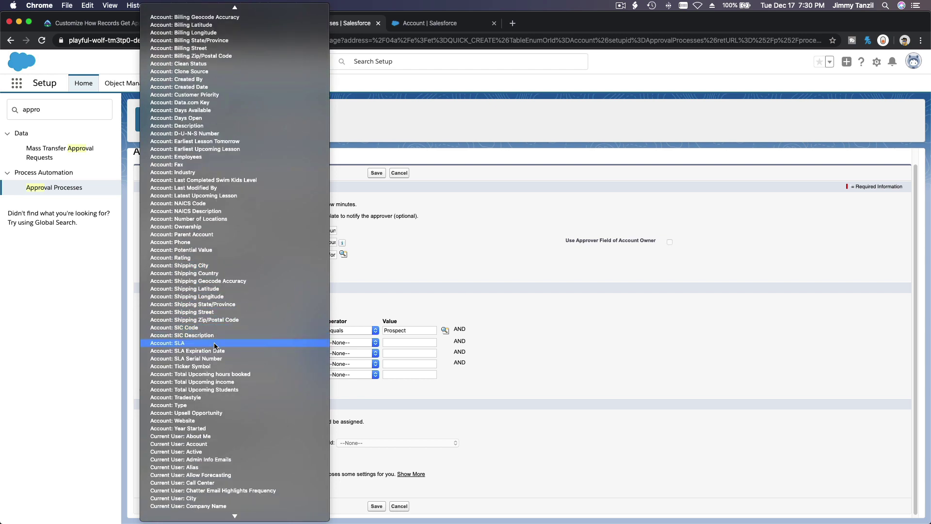
left_click(213, 156)
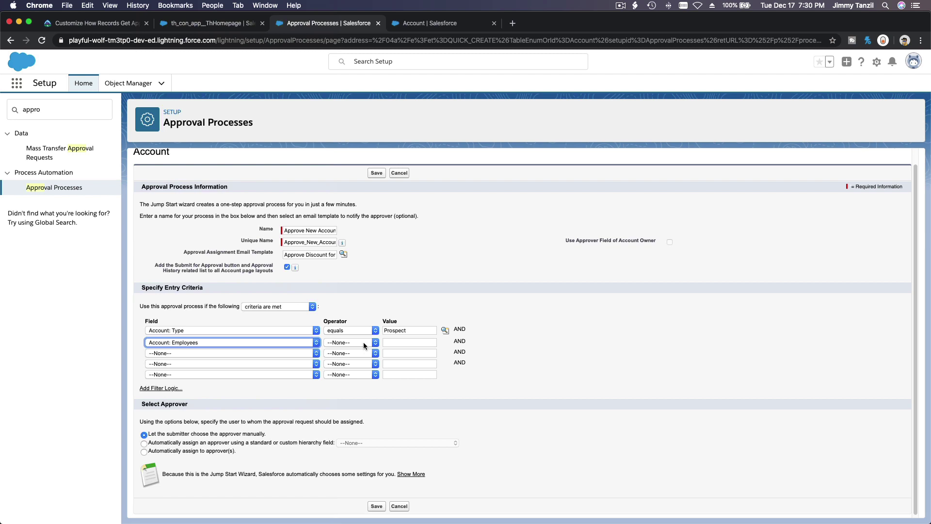
left_click(364, 345)
left_click(354, 379)
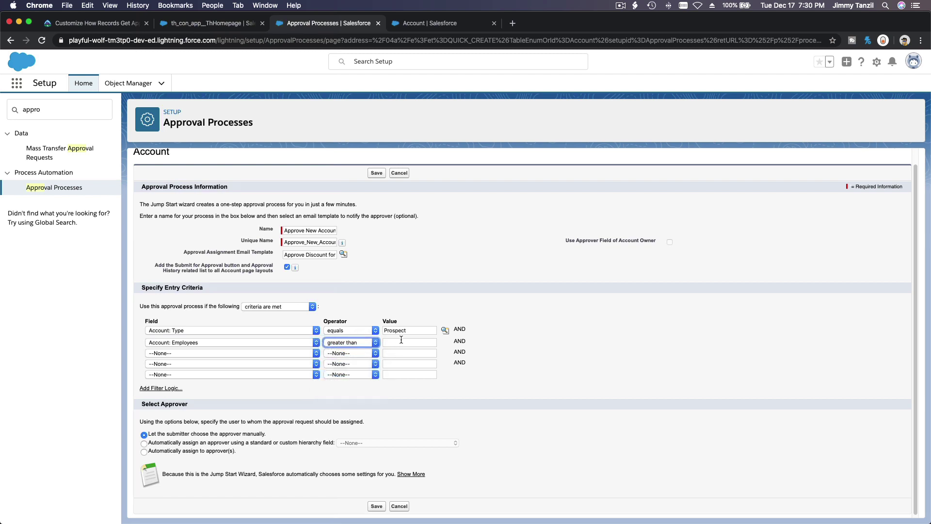
left_click(401, 341)
type("500")
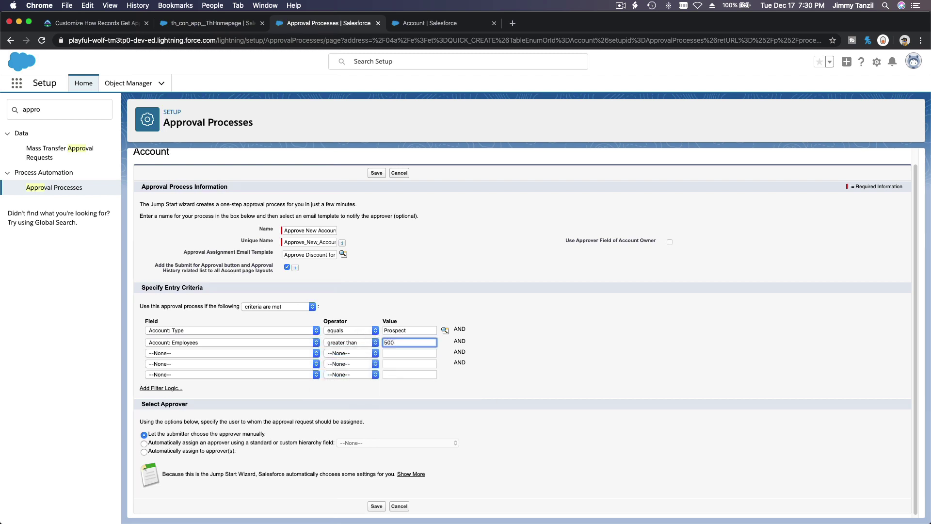
left_click(529, 328)
- Check the approver requirement in the Trailhead challenge, then automatically assign approval requests to your own user
scroll(529, 328, "down", 1)
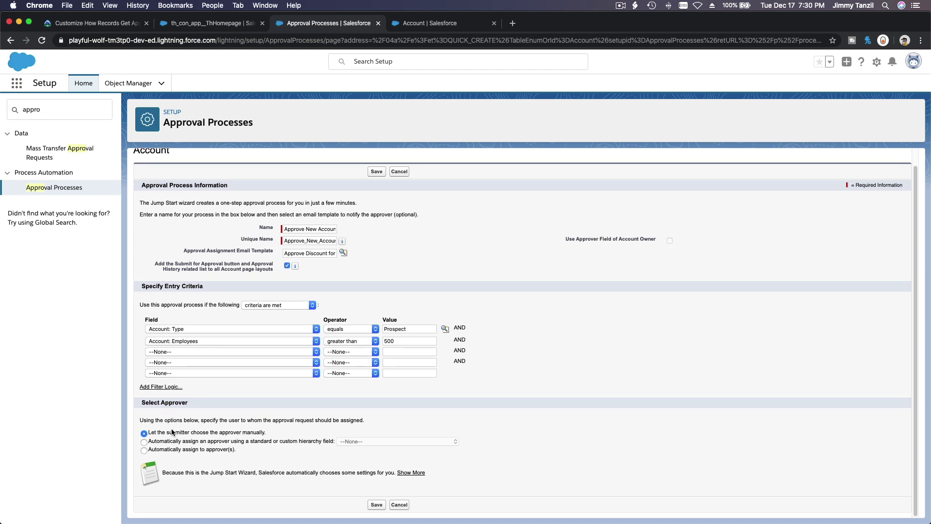
left_click(86, 26)
triple_click(234, 174)
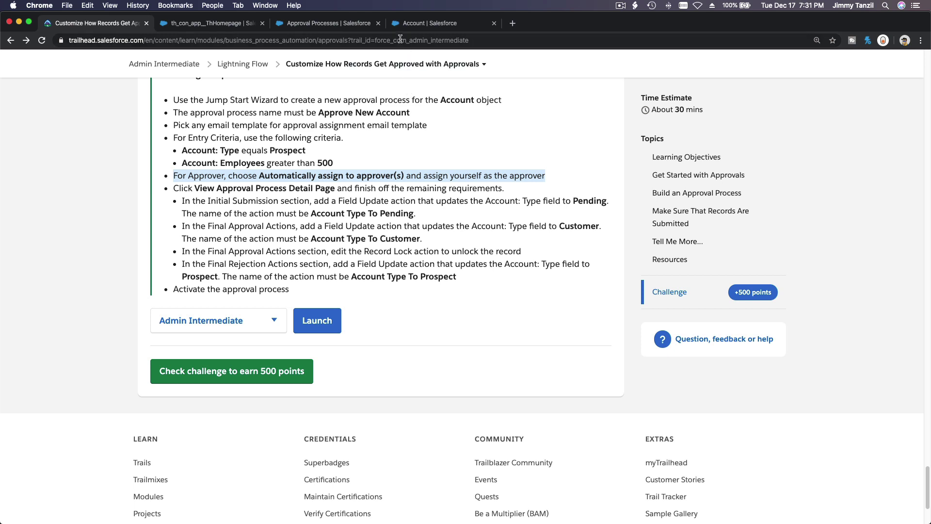
left_click(345, 24)
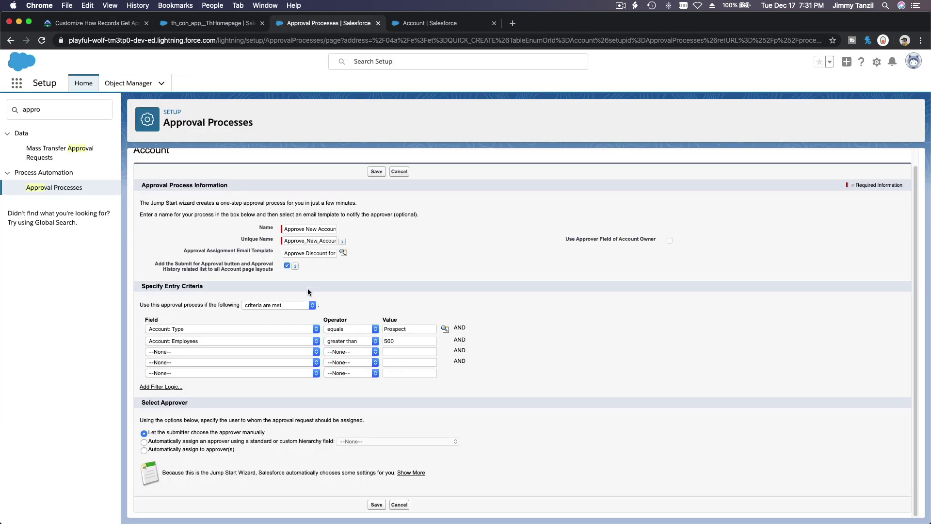
left_click(196, 449)
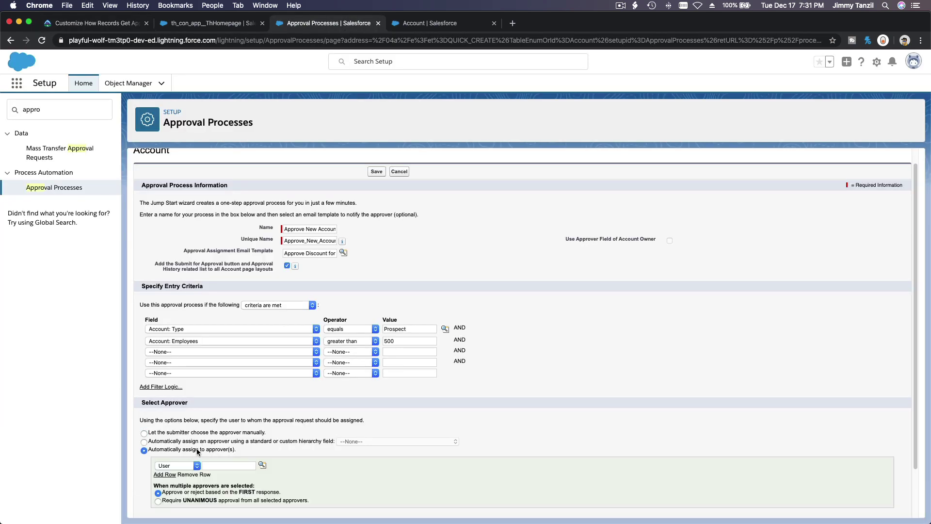
left_click(262, 465)
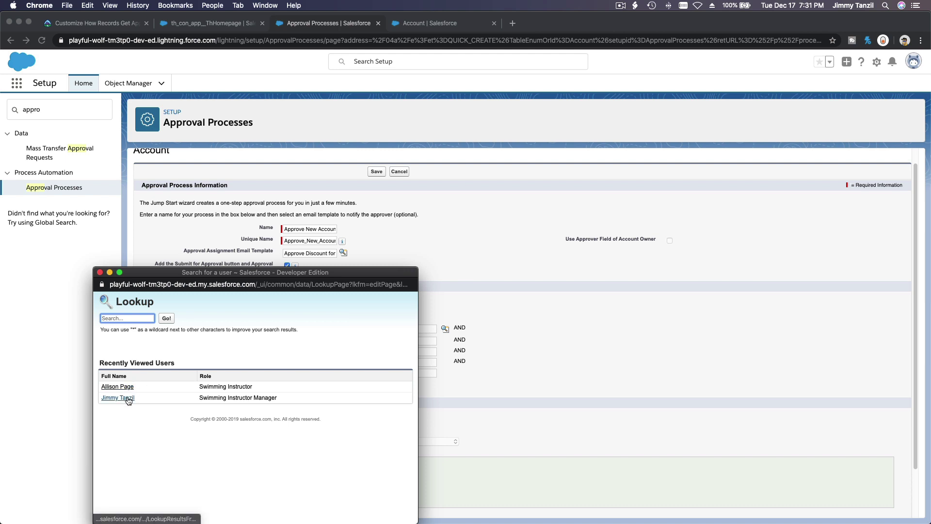
left_click(128, 398)
scroll(308, 470, "down", 3)
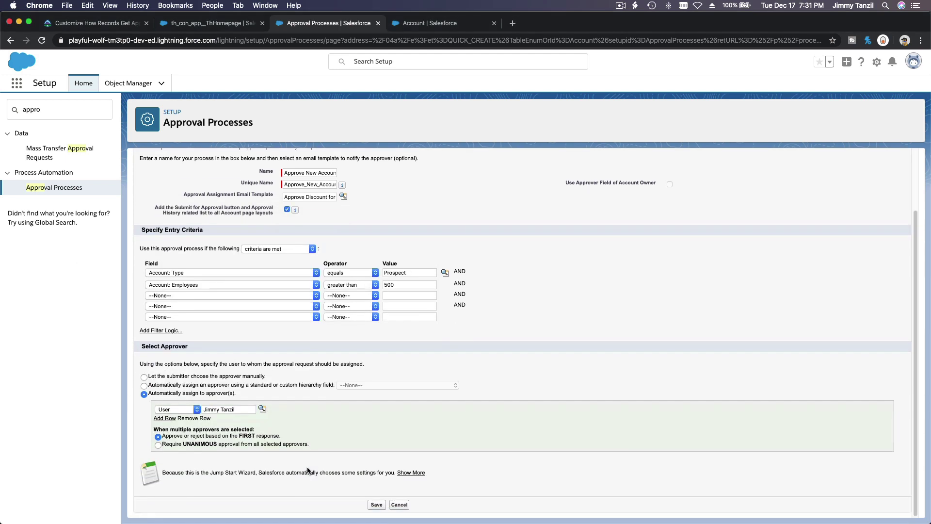
- Save the approval process, accept the activation reminder, and open its detail page
left_click(377, 505)
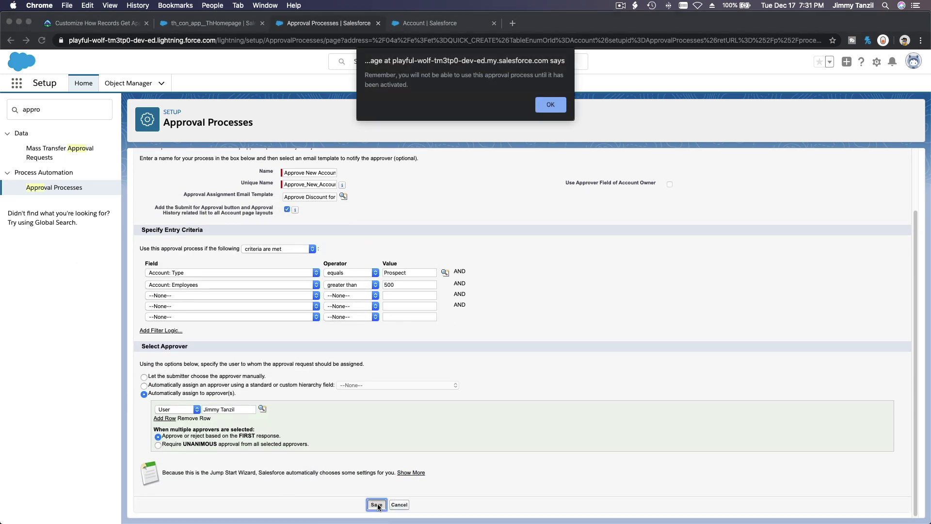
left_click(554, 112)
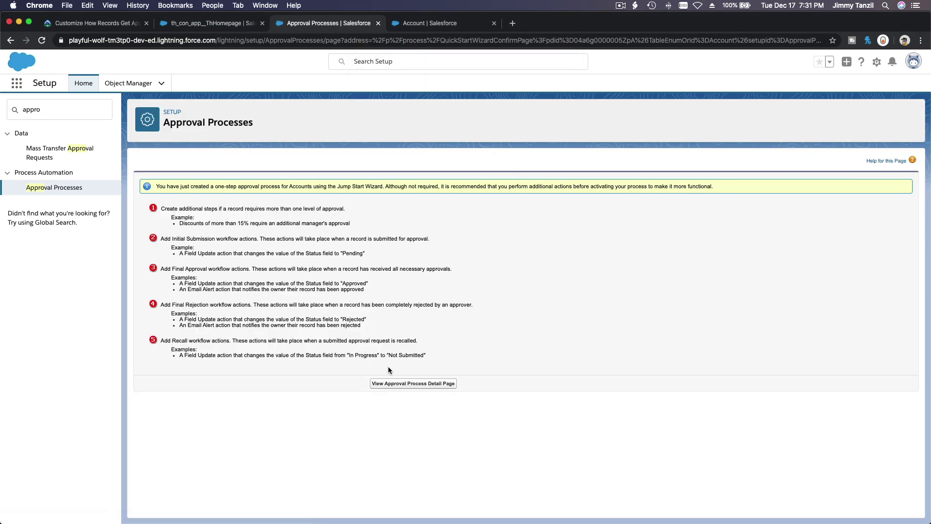
left_click(398, 383)
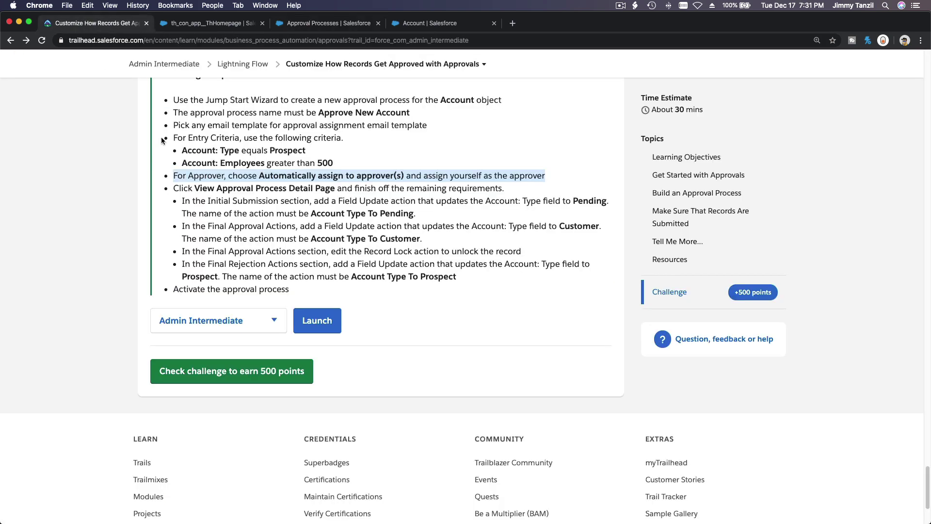
- Copy the initial submission action name Account Type To Pending from the Trailhead challenge and return to the approval process
left_click(90, 24)
triple_click(303, 204)
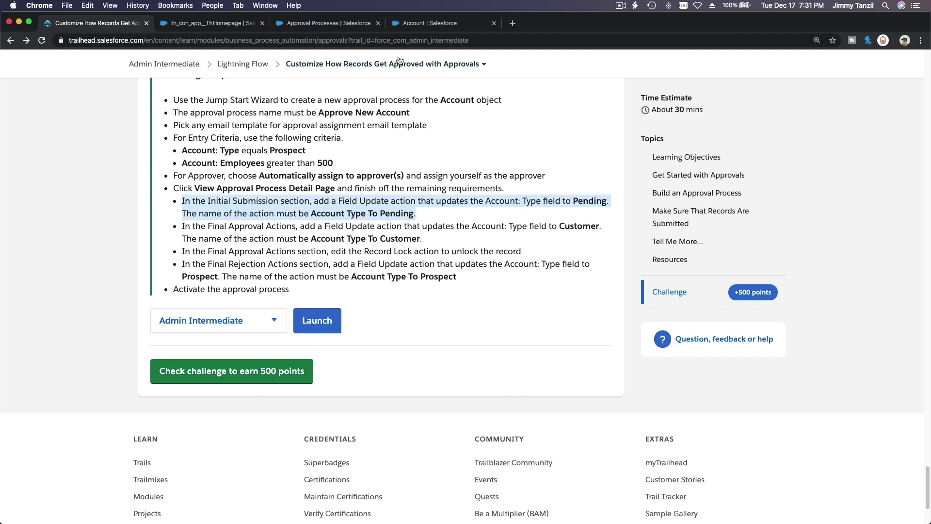
left_click(325, 213)
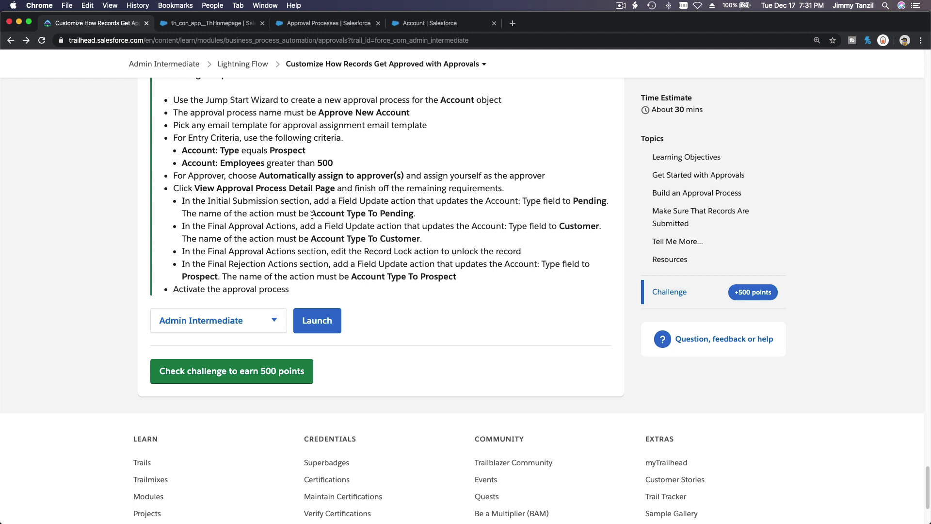
left_click_drag(312, 215, 412, 213)
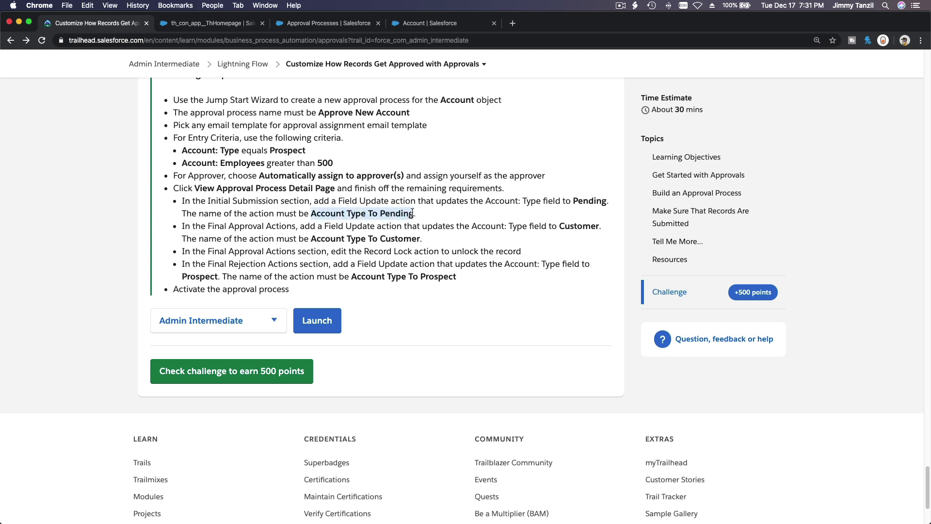
key("super+c")
left_click(348, 23)
- Add a new field update to the Initial Submission Actions and name it Account Type To Pending
triple_click(173, 311)
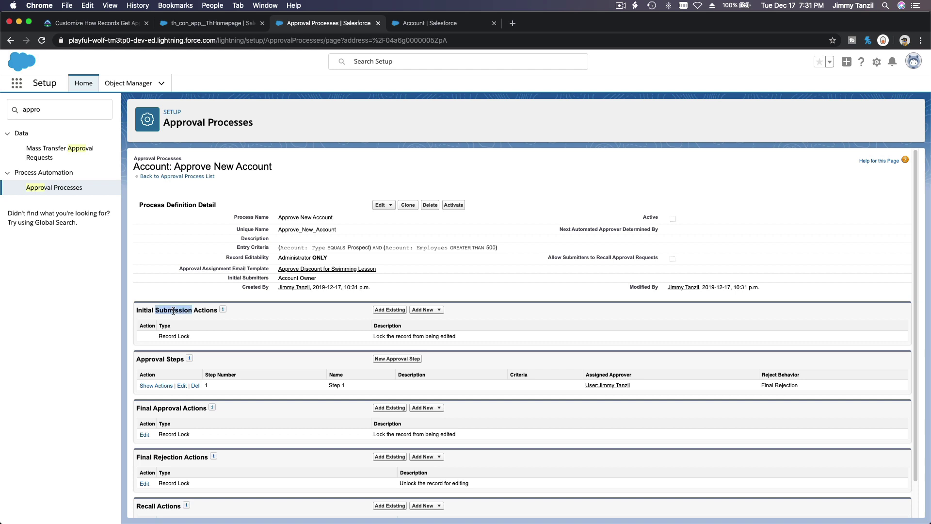
left_click(427, 311)
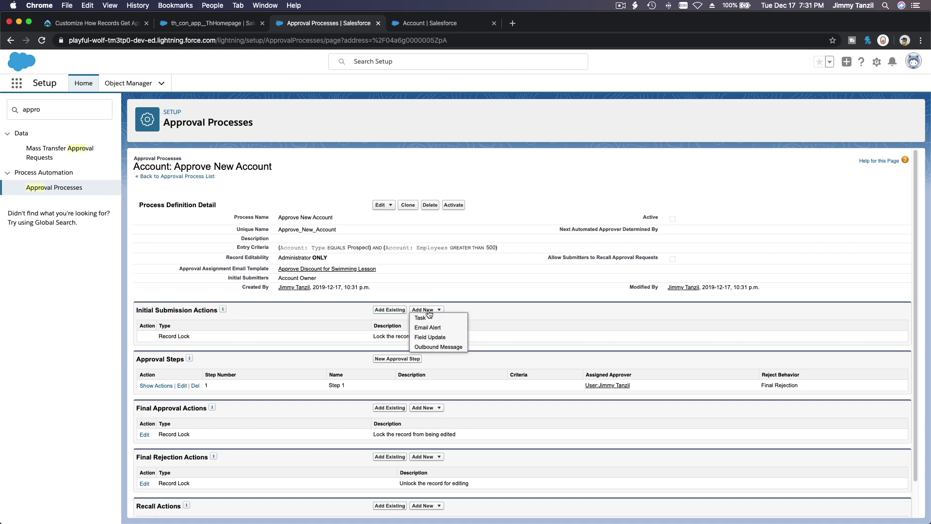
left_click(442, 335)
key("cmd+v")
key("Tab")
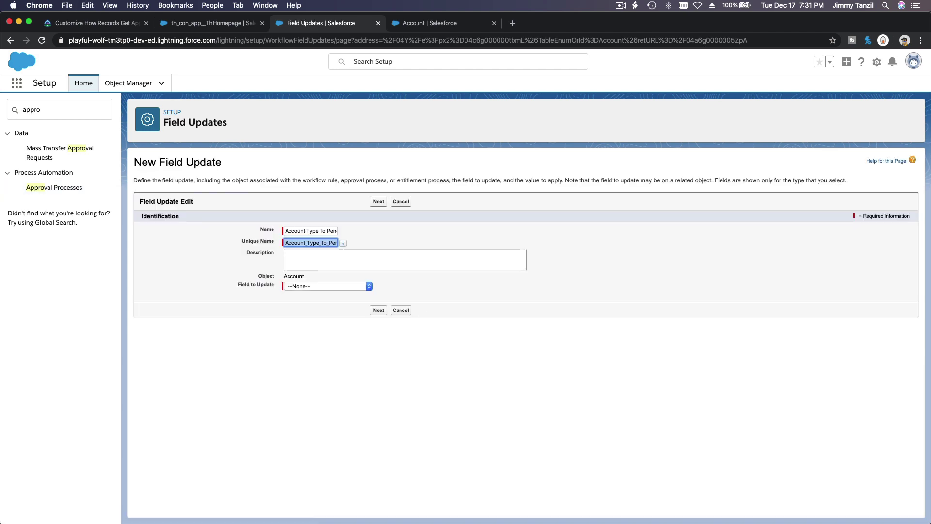
key("Tab")
- Make the field update change the Type field to the specific value Pending and save it
left_click(349, 288)
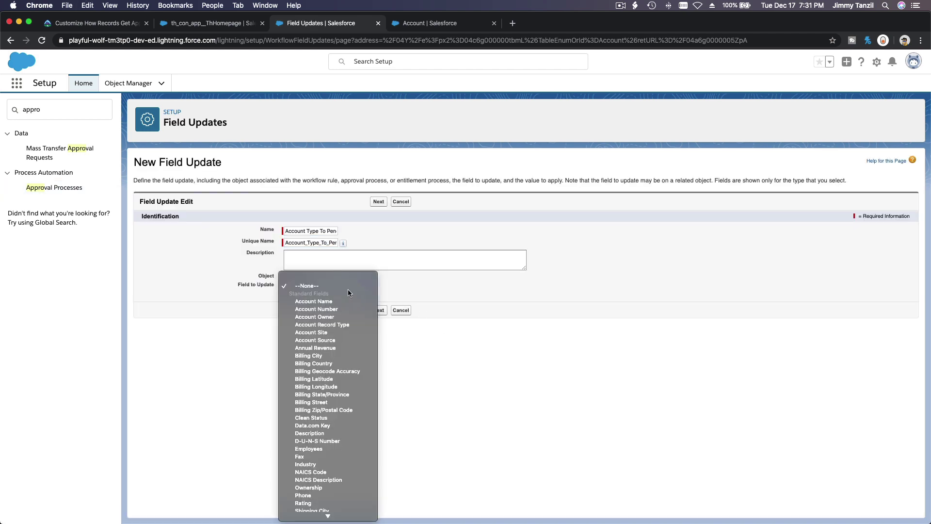
scroll(351, 362, "down", 5)
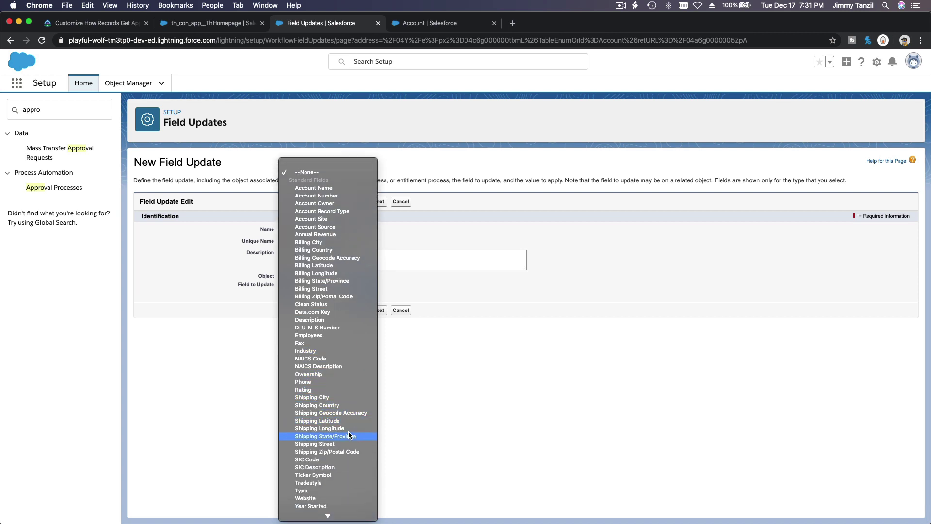
left_click(348, 490)
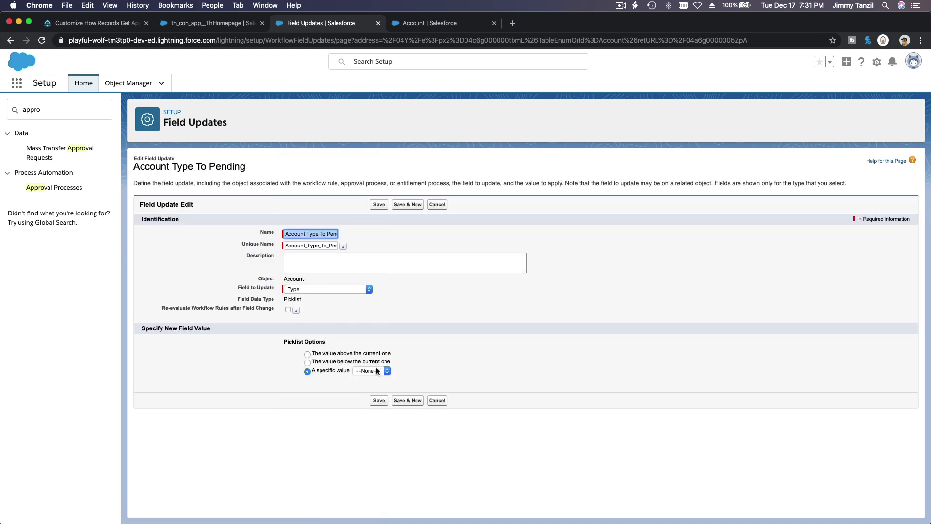
left_click(377, 370)
left_click(380, 385)
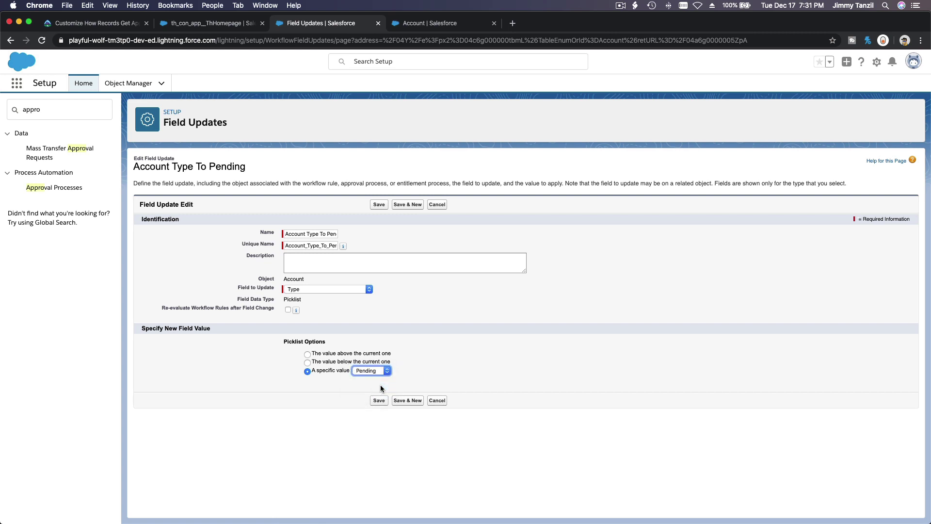
left_click(379, 401)
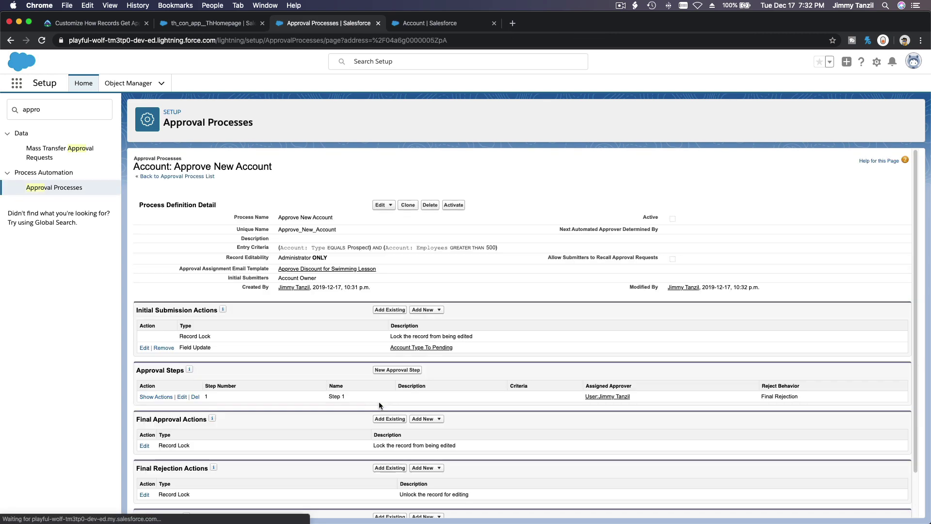
- Copy the final approval action name Account Type To Customer from the Trailhead challenge and return to the approval process
left_click(88, 29)
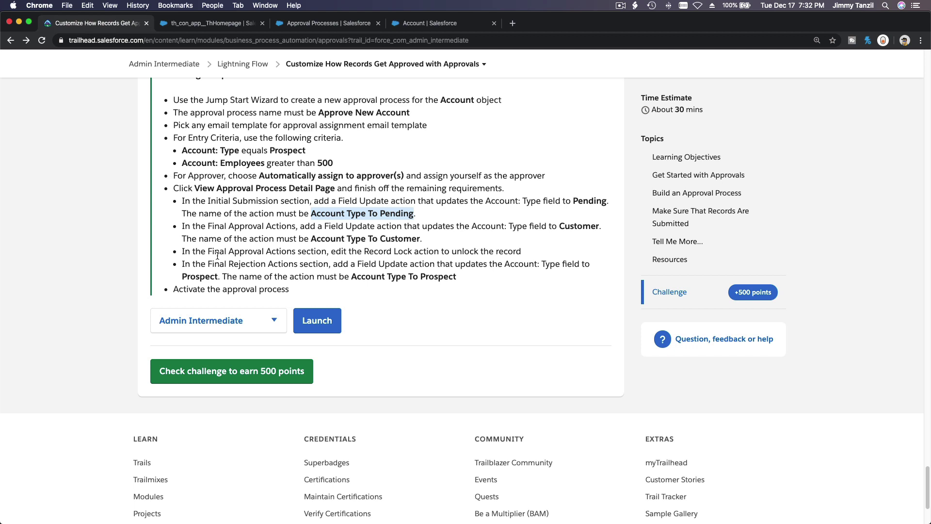
triple_click(242, 228)
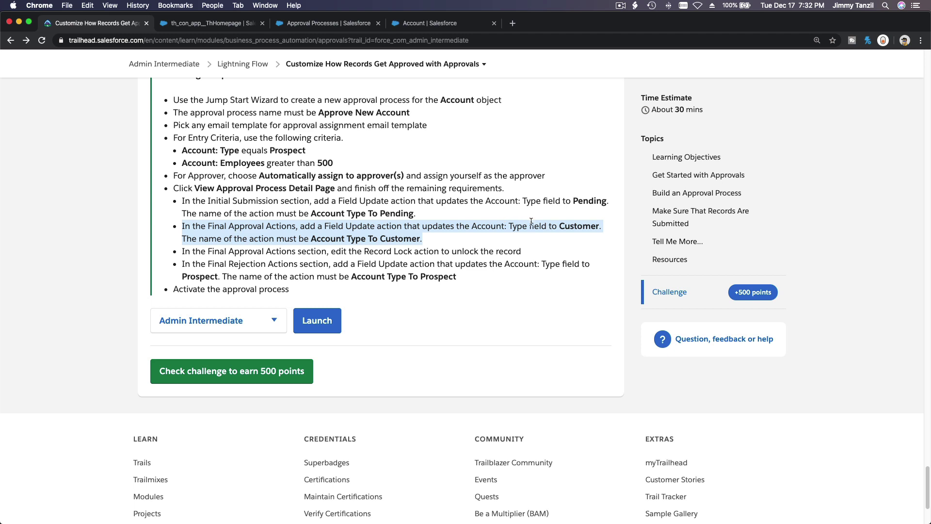
left_click(362, 233)
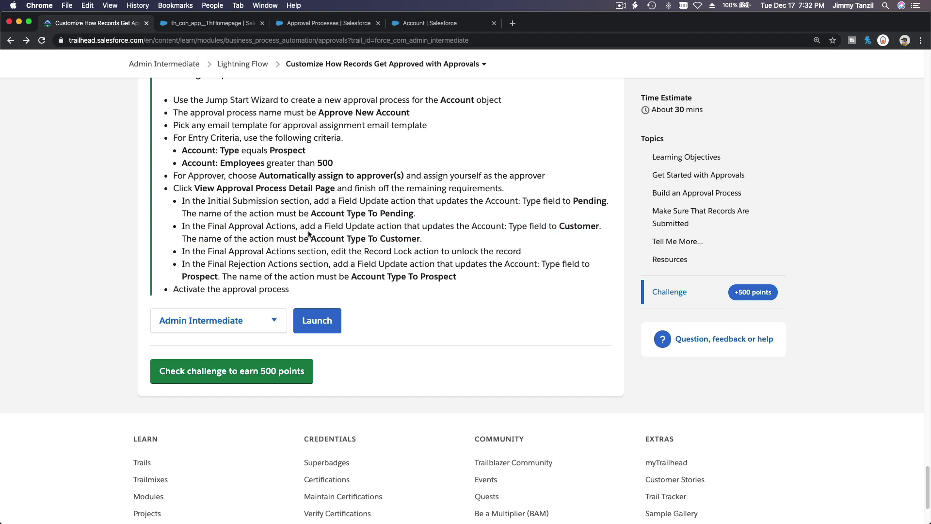
left_click_drag(312, 237, 420, 238)
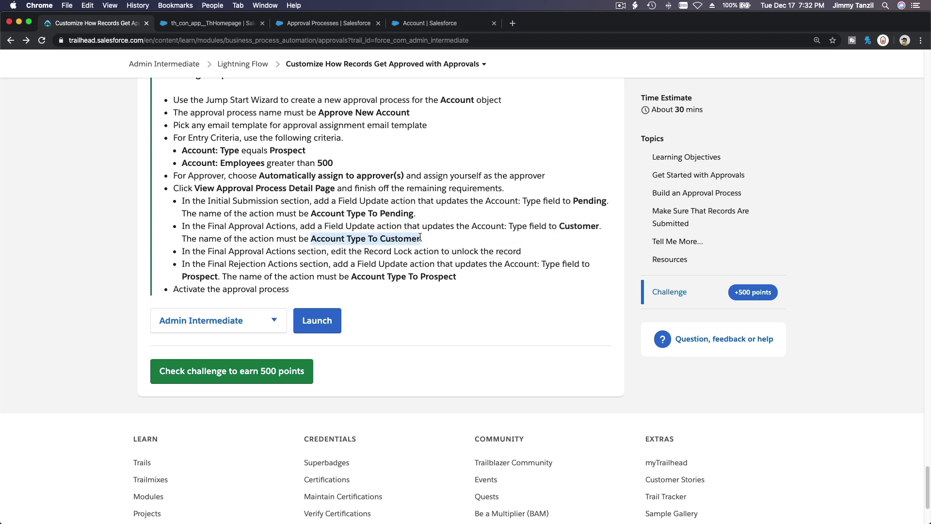
key("super+c")
left_click(356, 24)
- Add a new field update to the Final Approval Actions and name it Account Type To Customer
scroll(391, 247, "down", 2)
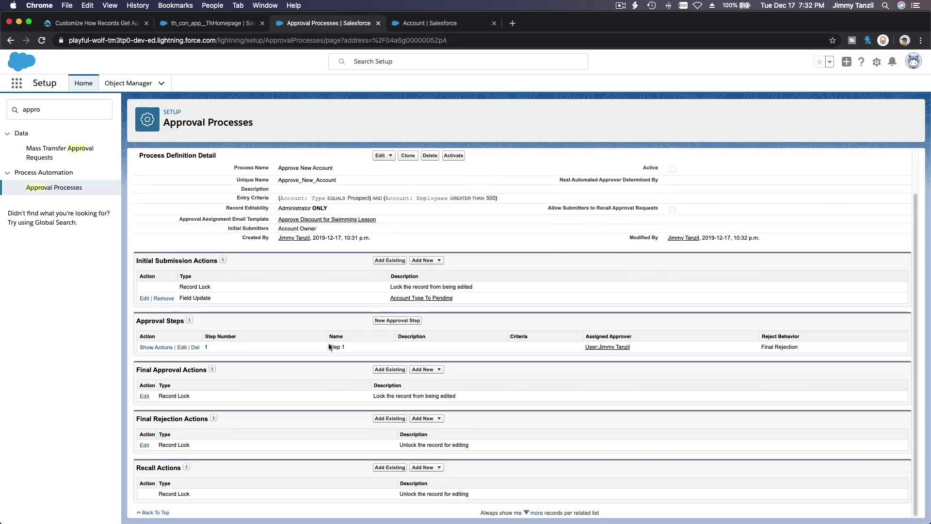
triple_click(190, 372)
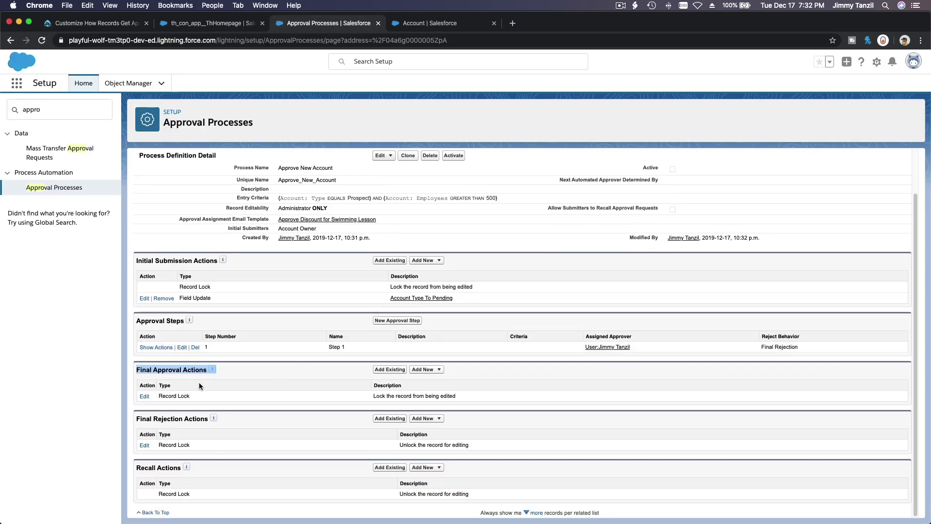
left_click(426, 370)
left_click(440, 397)
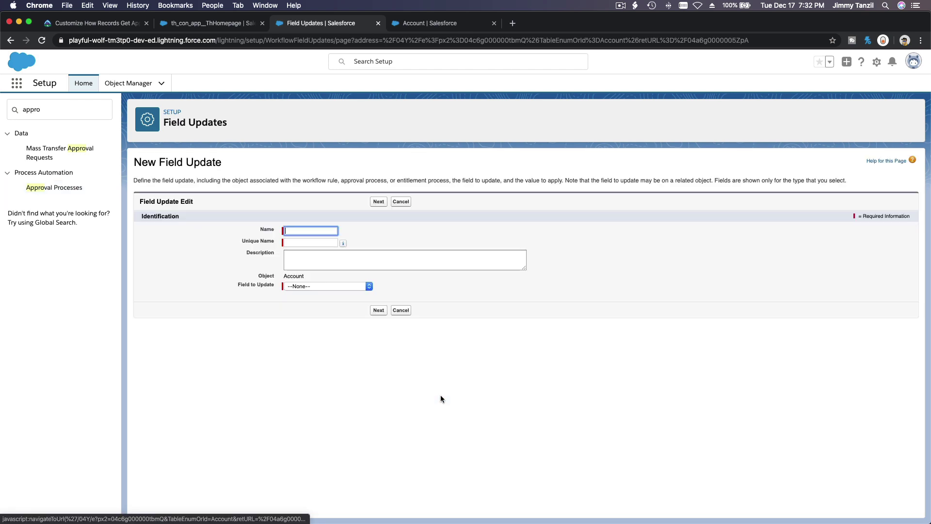
key("super+v")
key("Tab")
key("Tab")
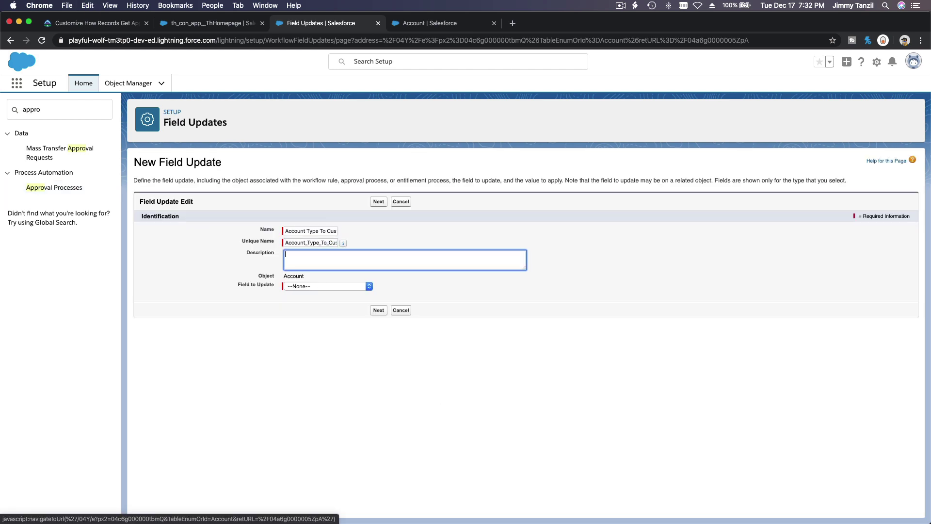
- Make the field update change the Type field to the specific value Customer and save it
left_click(327, 285)
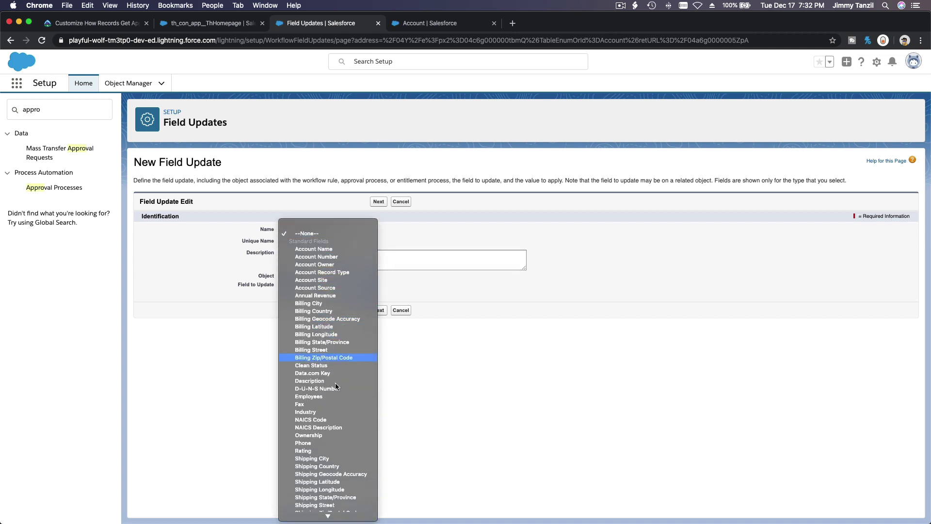
scroll(334, 446, "down", 5)
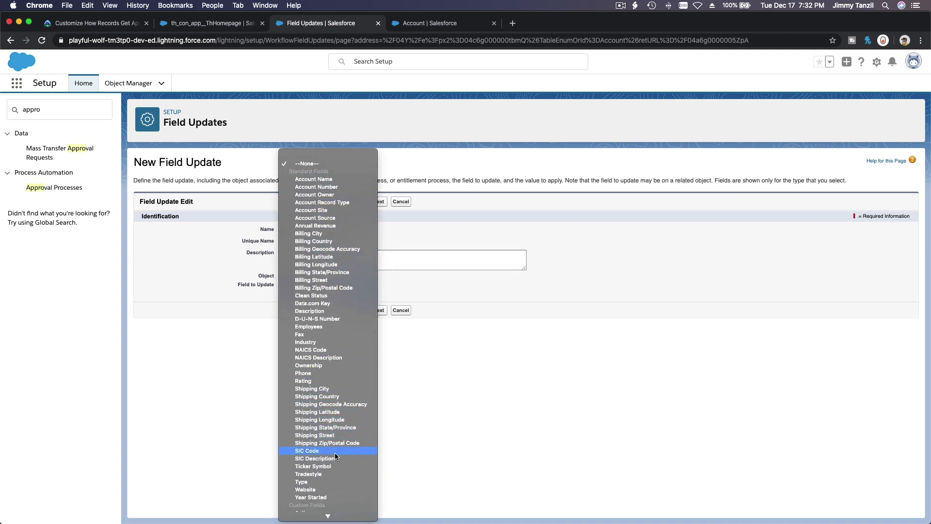
left_click(336, 482)
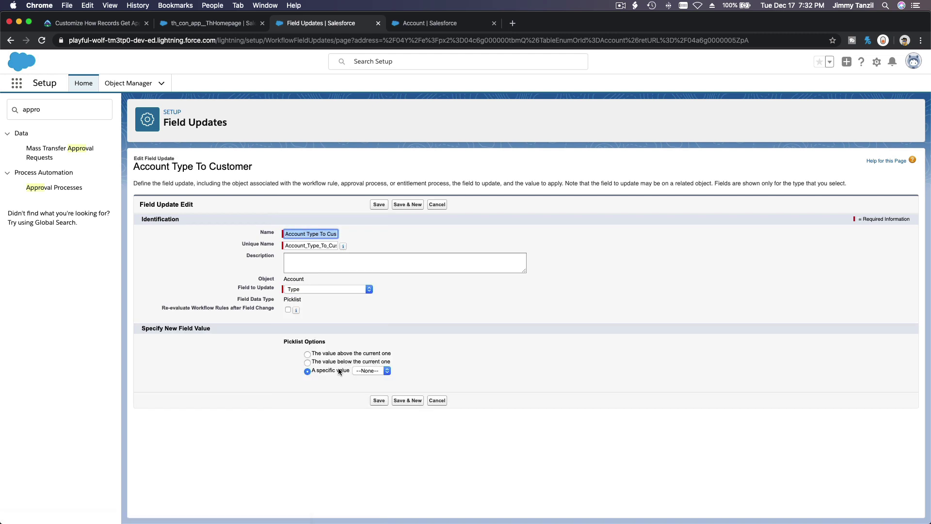
left_click(372, 371)
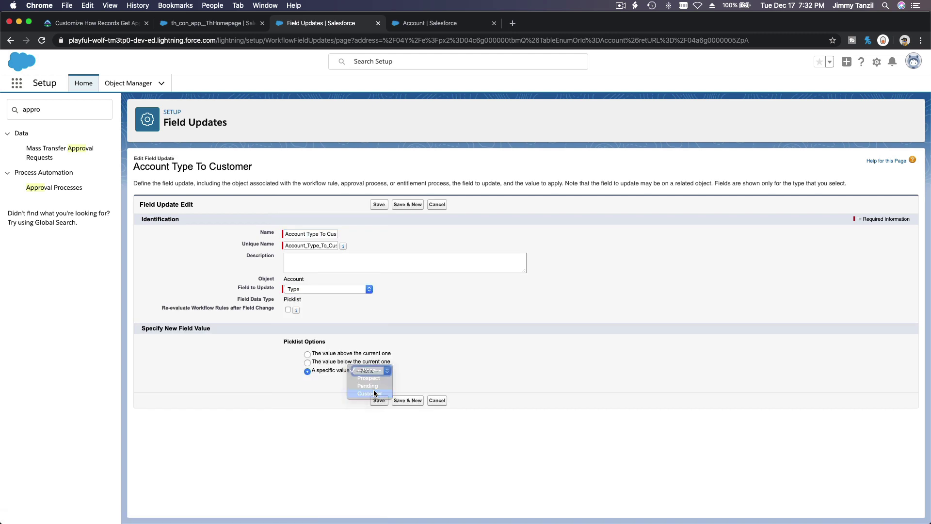
left_click(374, 392)
left_click(379, 399)
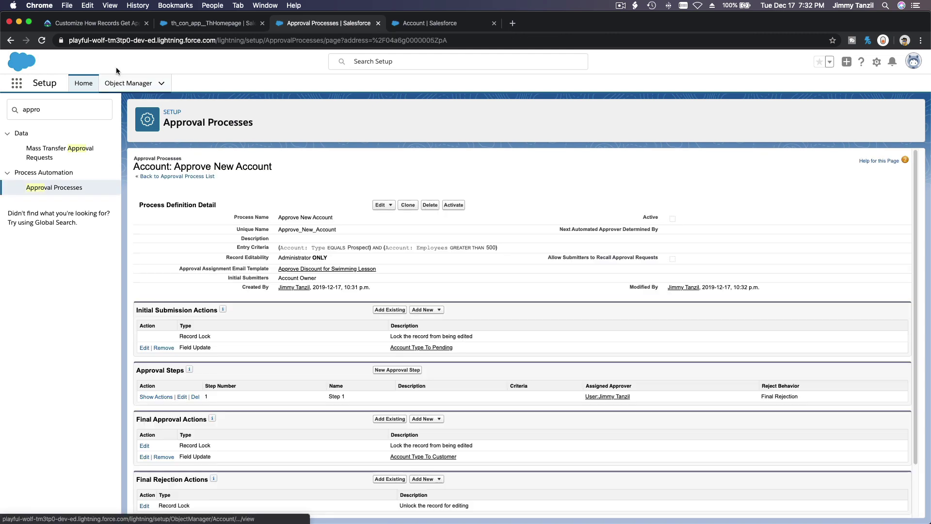
- Check the record lock requirement in Trailhead and set the Final Approval Record Lock to unlock the record for editing
left_click(97, 23)
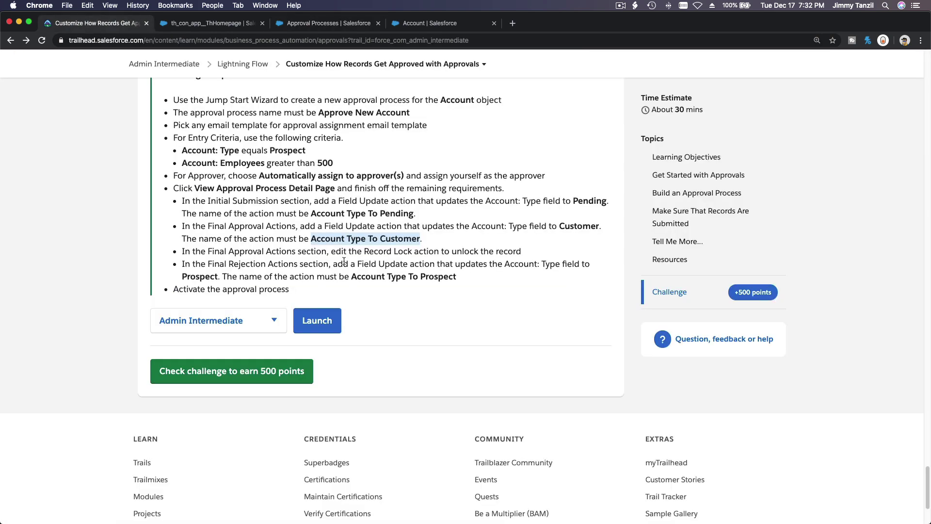
double_click(475, 255)
triple_click(451, 253)
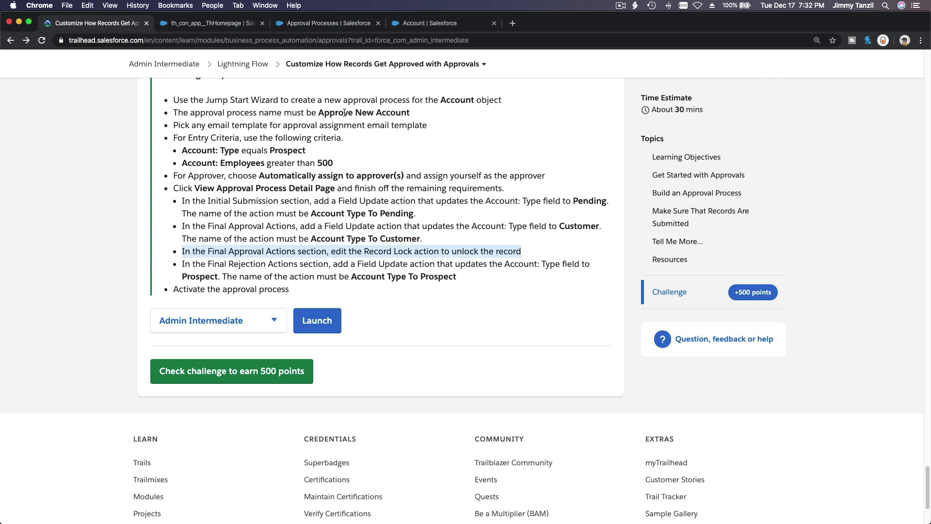
left_click(349, 27)
scroll(386, 249, "down", 3)
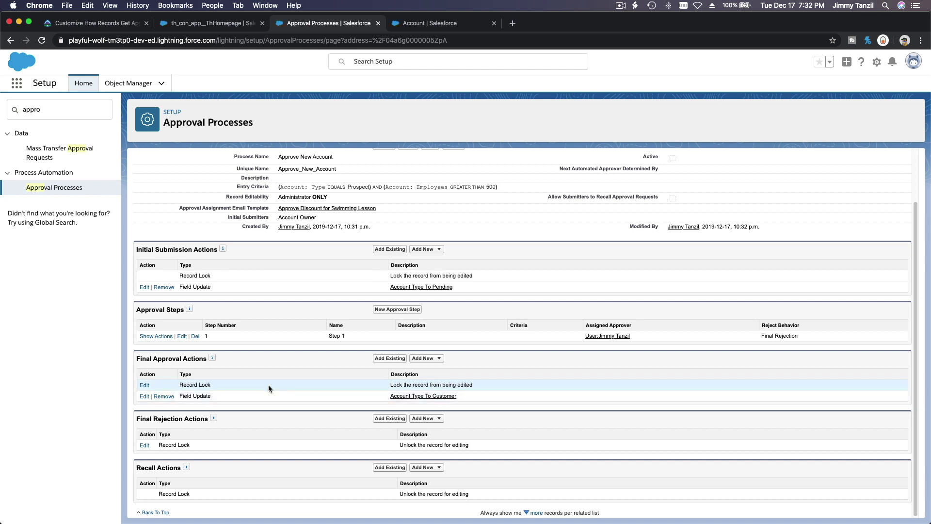
left_click(146, 385)
left_click(199, 221)
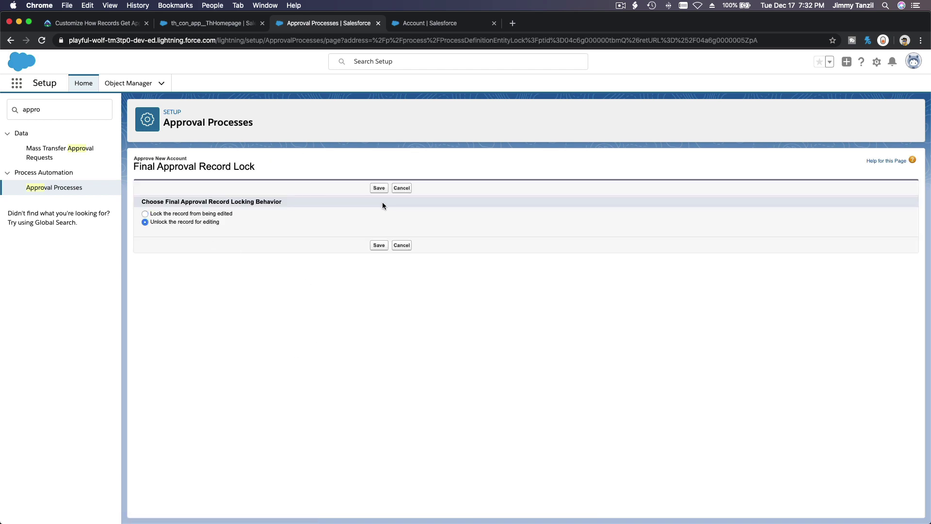
left_click(379, 188)
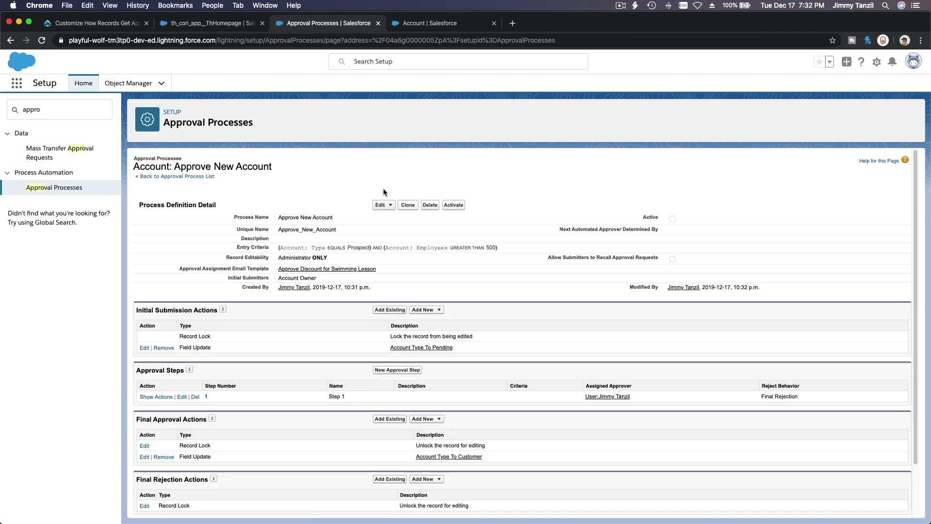
- Read the final rejection requirement in Trailhead and start a new field update under the Final Rejection Actions
left_click(92, 23)
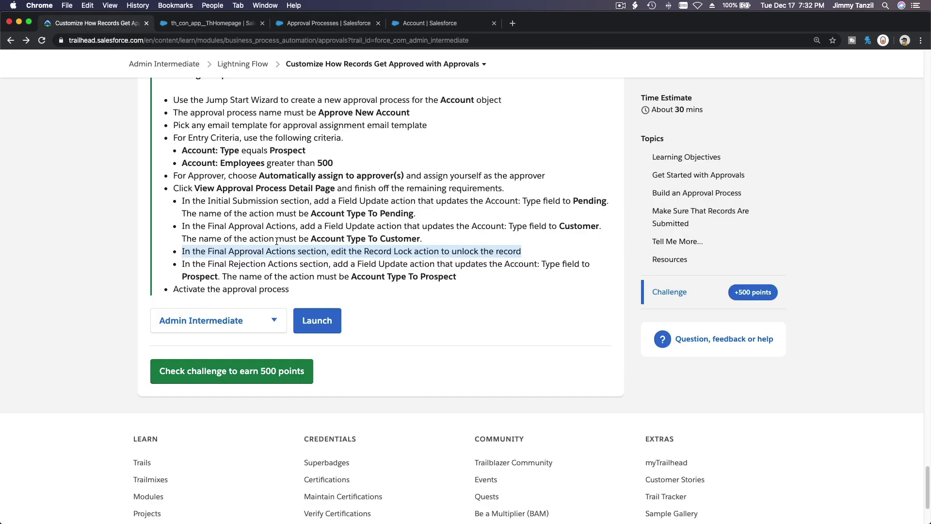
triple_click(272, 275)
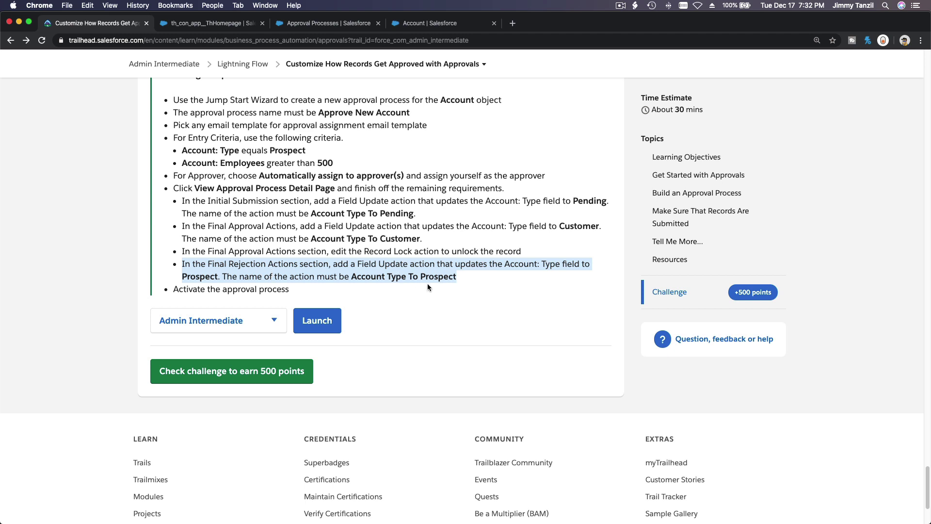
left_click(335, 22)
scroll(373, 209, "down", 2)
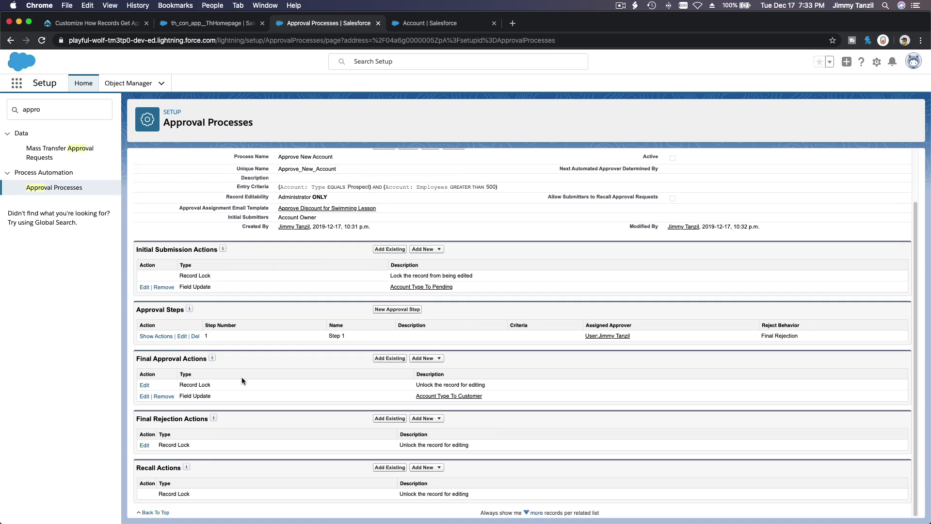
triple_click(194, 417)
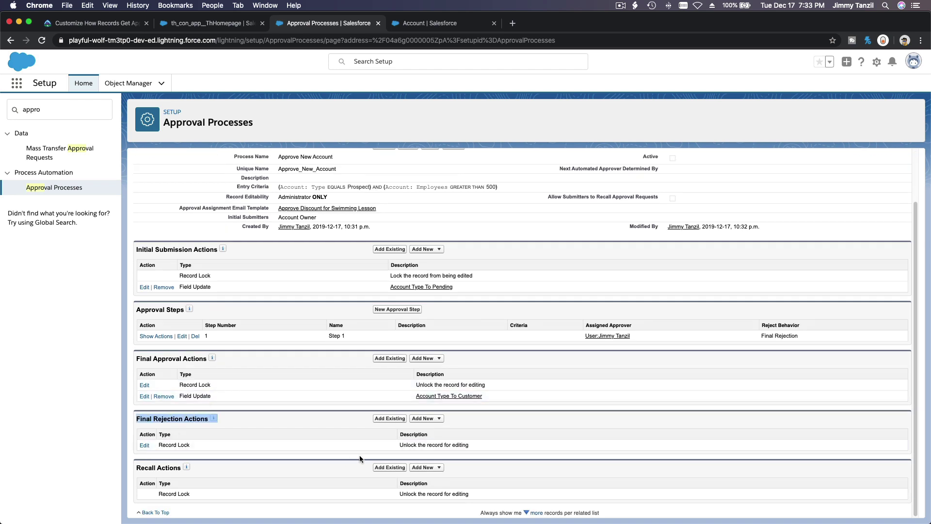
left_click(426, 419)
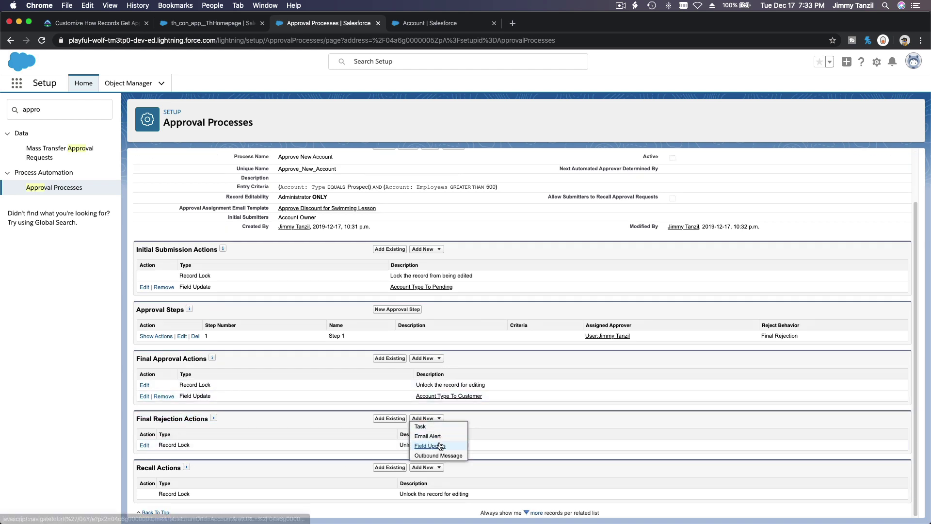
left_click(429, 445)
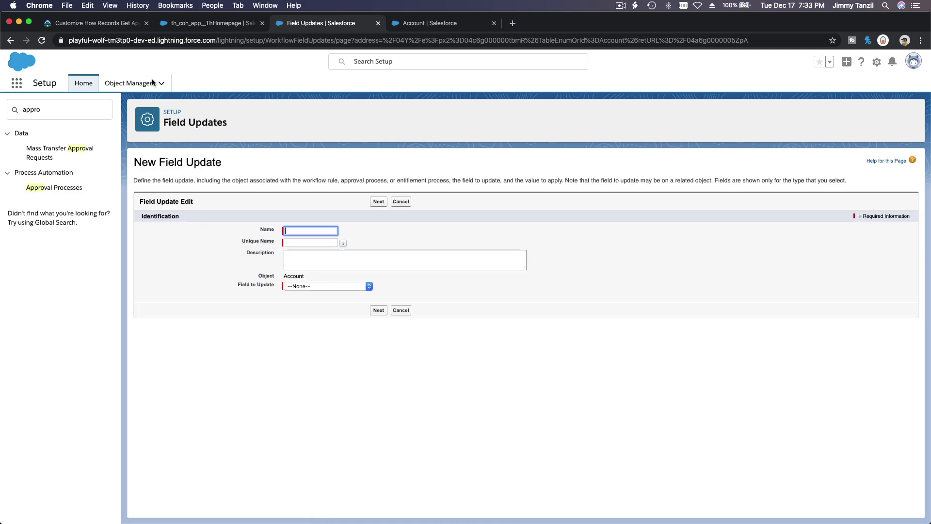
- Copy the action name from the Trailhead challenge and name the new field update Account Type To Prospect
left_click(97, 24)
left_click_drag(350, 275, 455, 271)
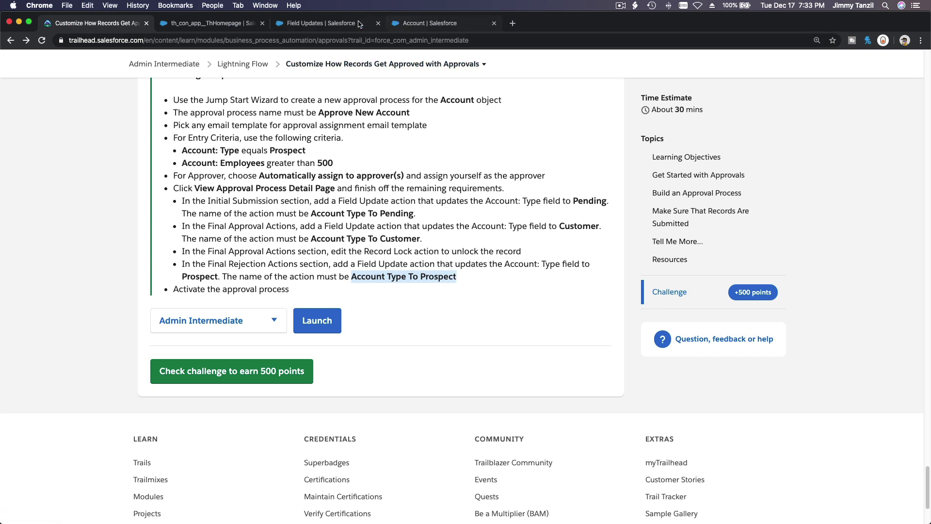
left_click(340, 23)
key("super+v")
key("Tab")
key("Tab")
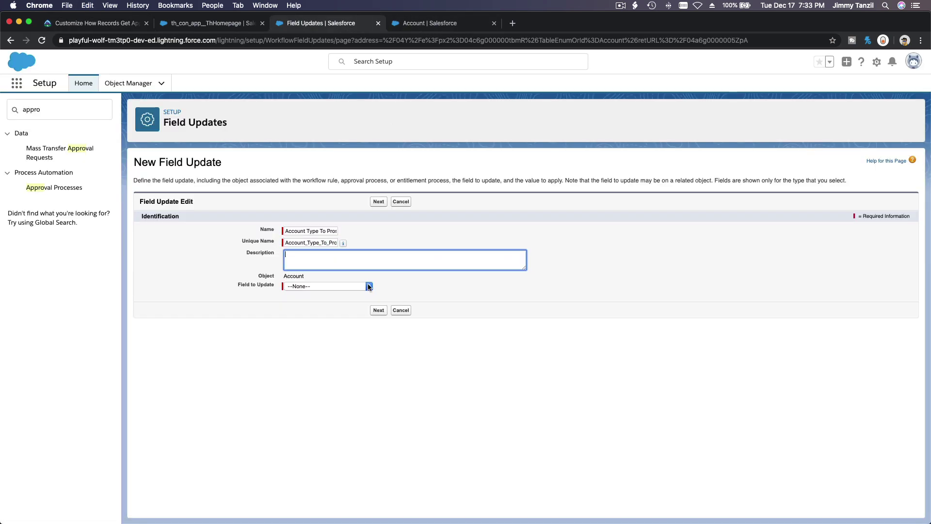
- Make the field update change the Type field to the specific value Prospect and save it
left_click(363, 286)
scroll(348, 324, "down", 10)
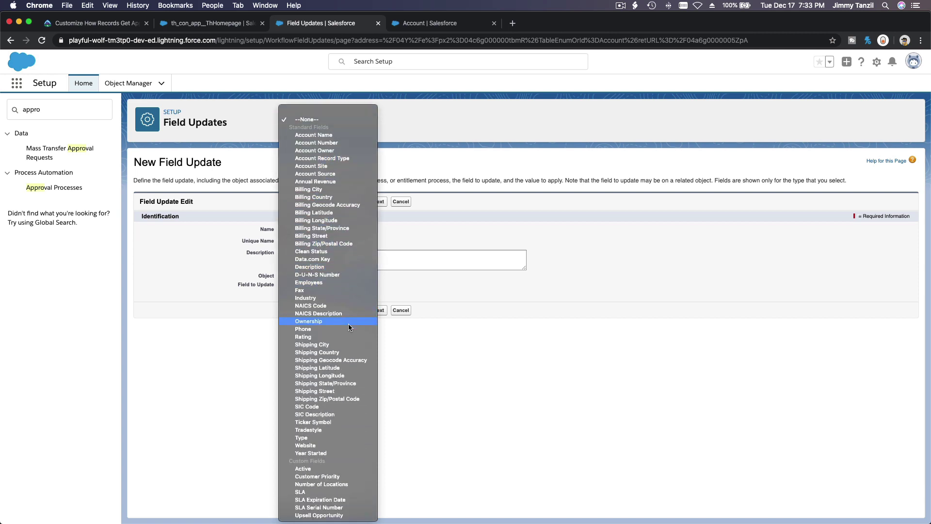
left_click(349, 437)
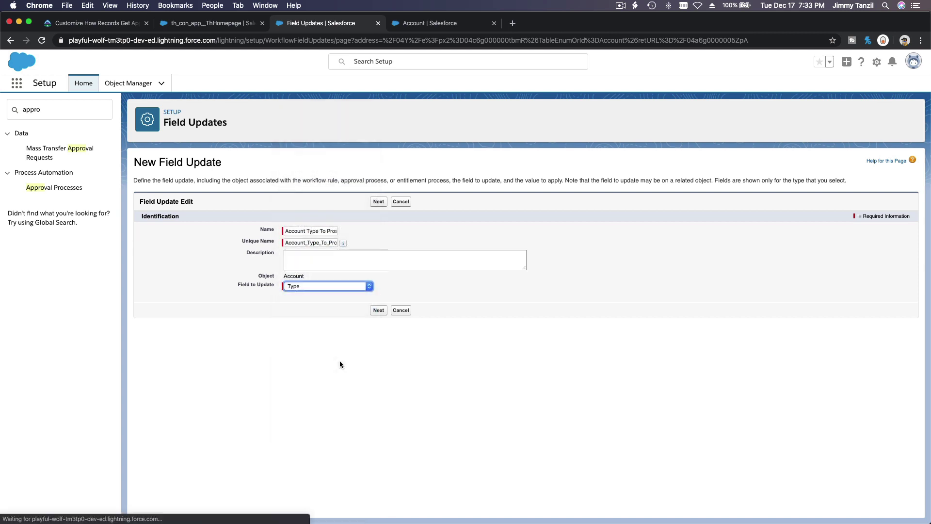
left_click(371, 370)
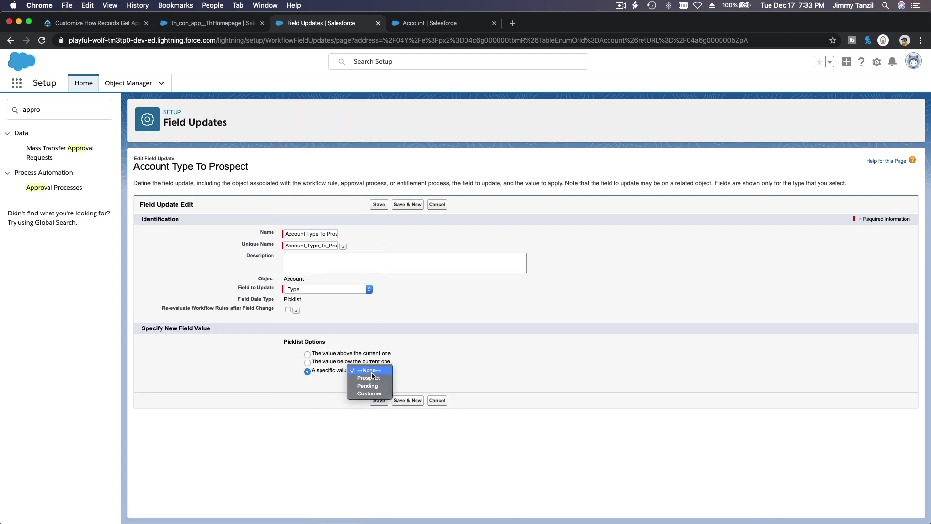
left_click(372, 377)
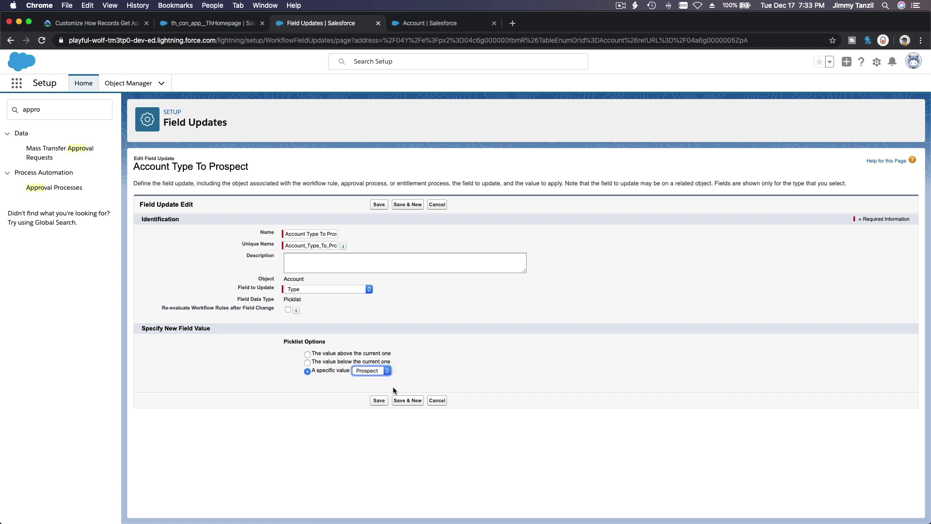
left_click(379, 401)
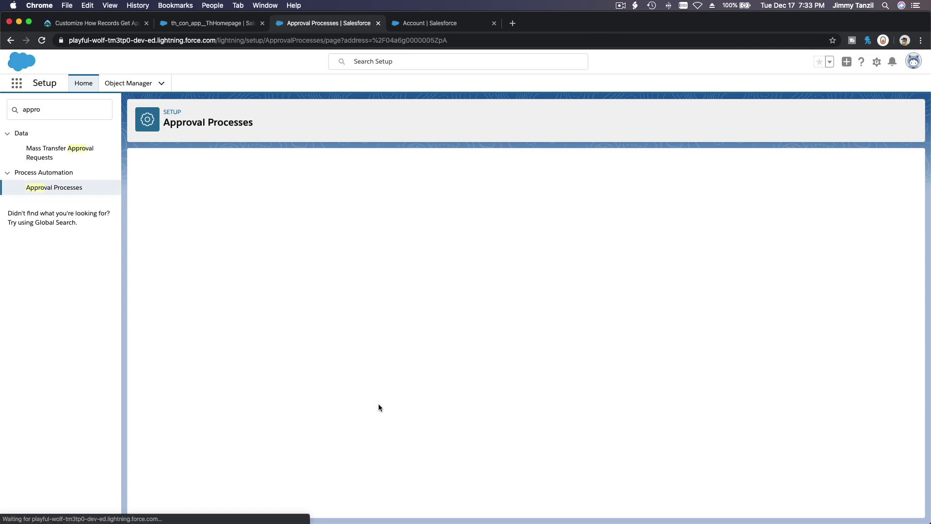
- Check the last requirement of the Trailhead challenge and activate the Approve New Account approval process in Salesforce Setup
left_click(93, 23)
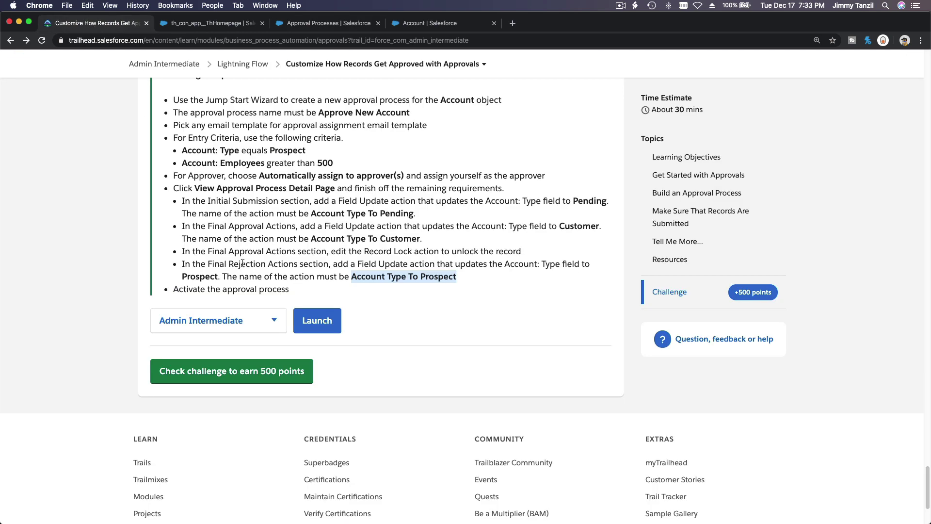
left_click(402, 304)
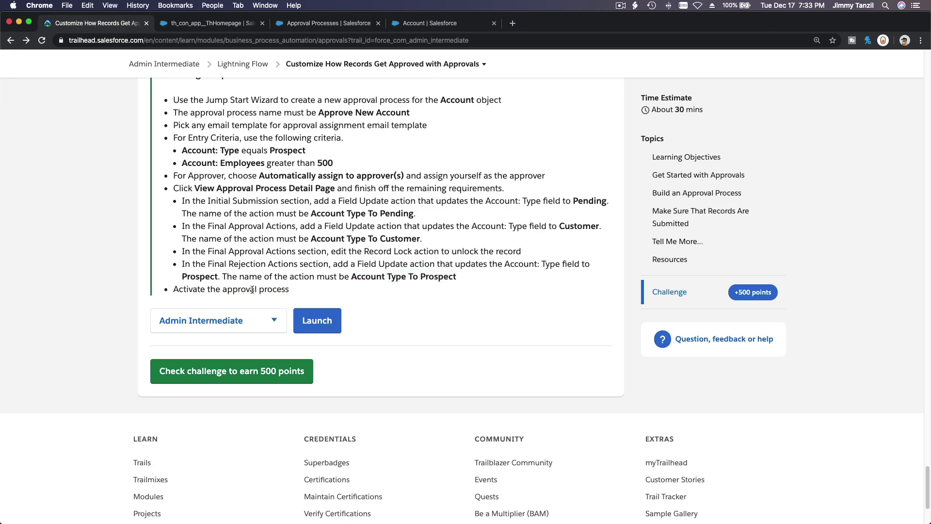
triple_click(206, 287)
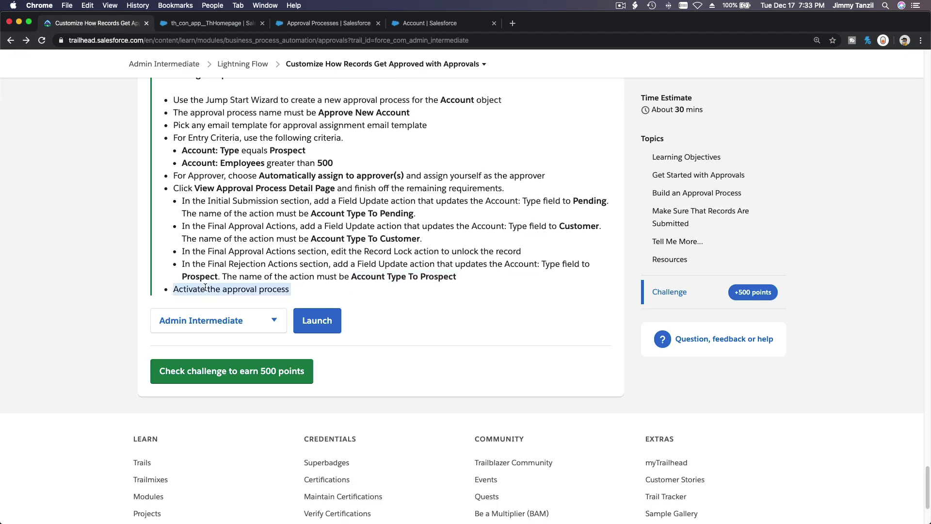
left_click(340, 24)
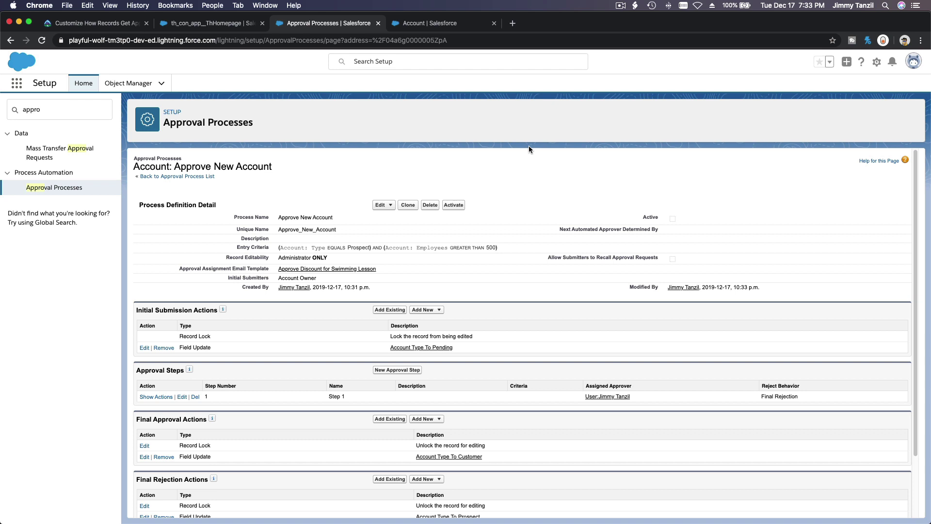
left_click(455, 205)
left_click(552, 119)
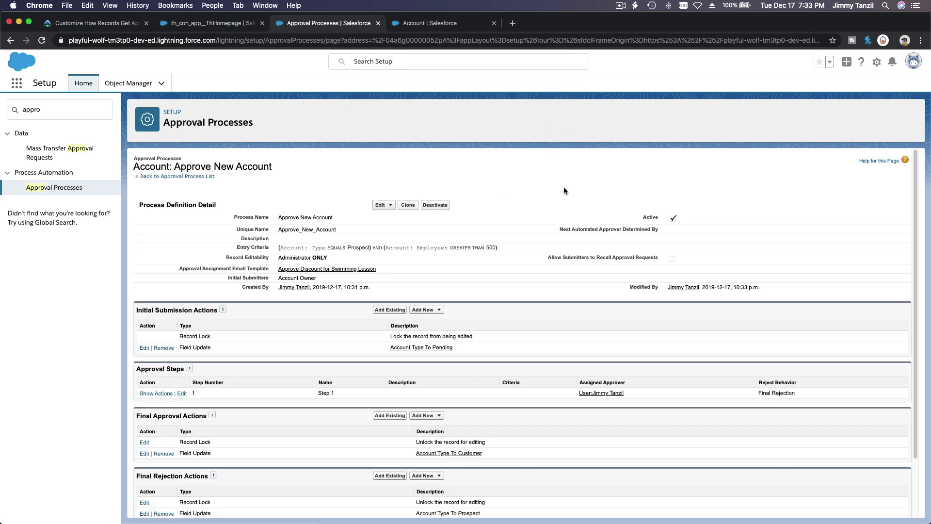
- Review the approval process's submission, approval and rejection actions, then return to Trailhead and submit the 500-point challenge for checking
scroll(597, 301, "down", 3)
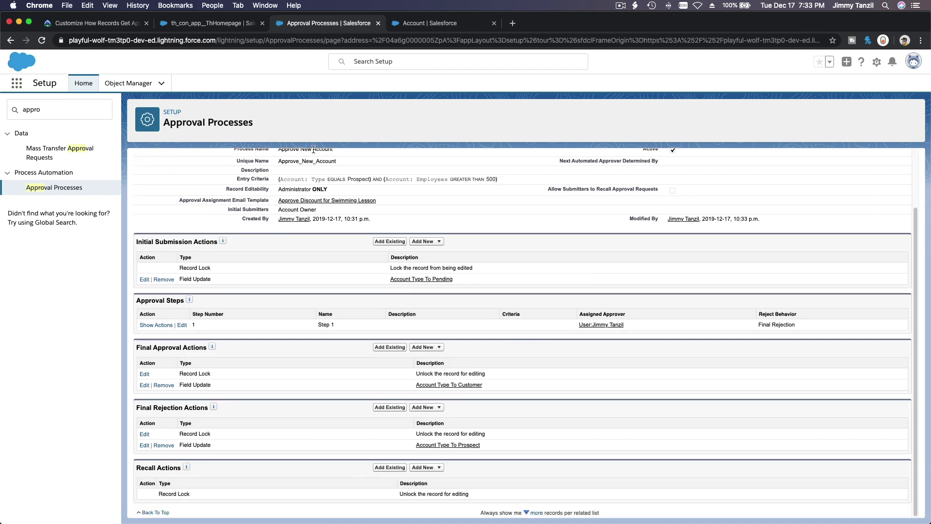
left_click(92, 23)
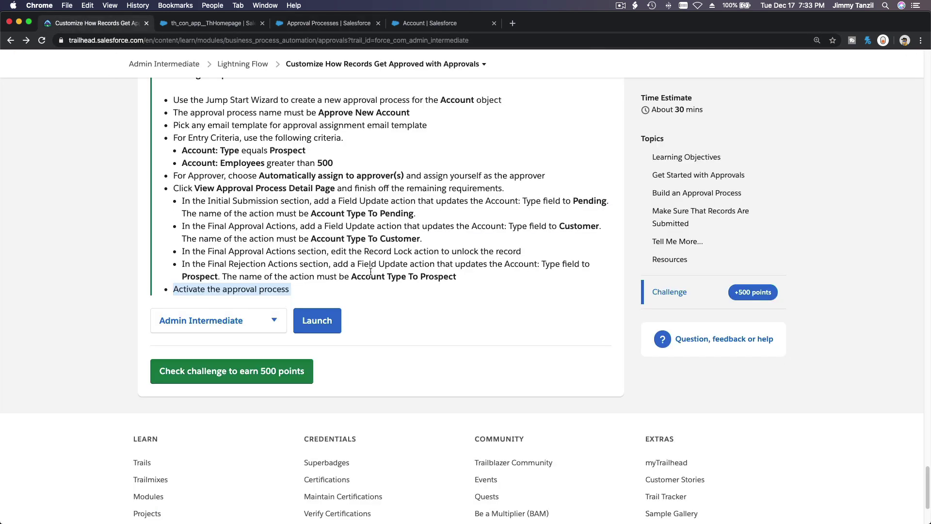
left_click(385, 277)
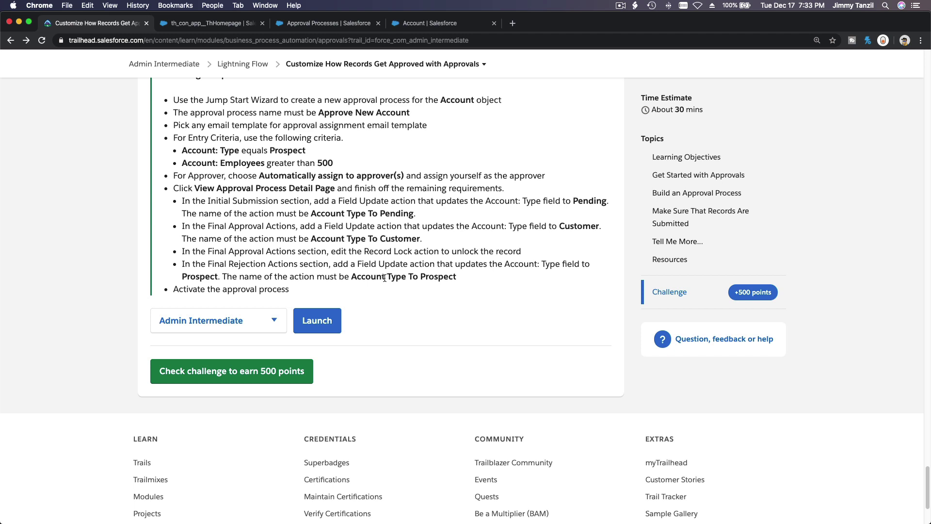
left_click(261, 367)
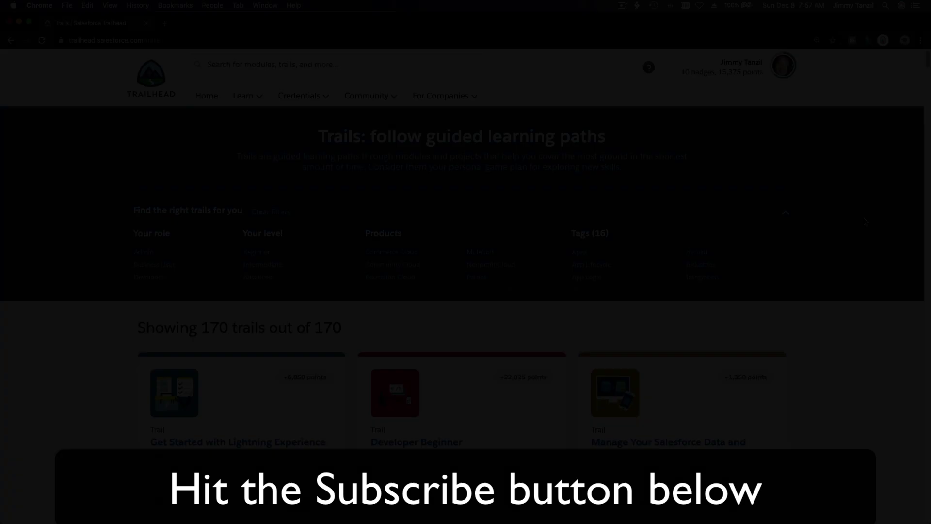
scroll(863, 222, "down", 15)
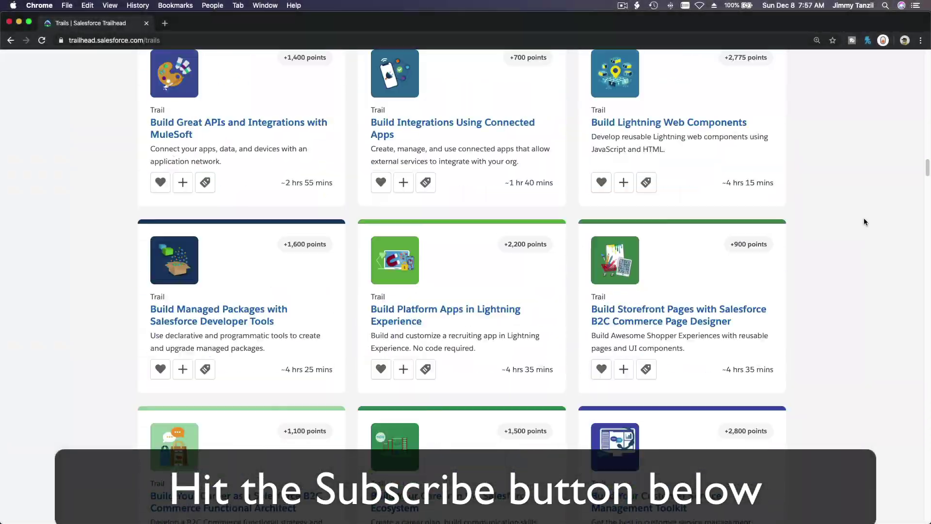
scroll(864, 222, "down", 15)
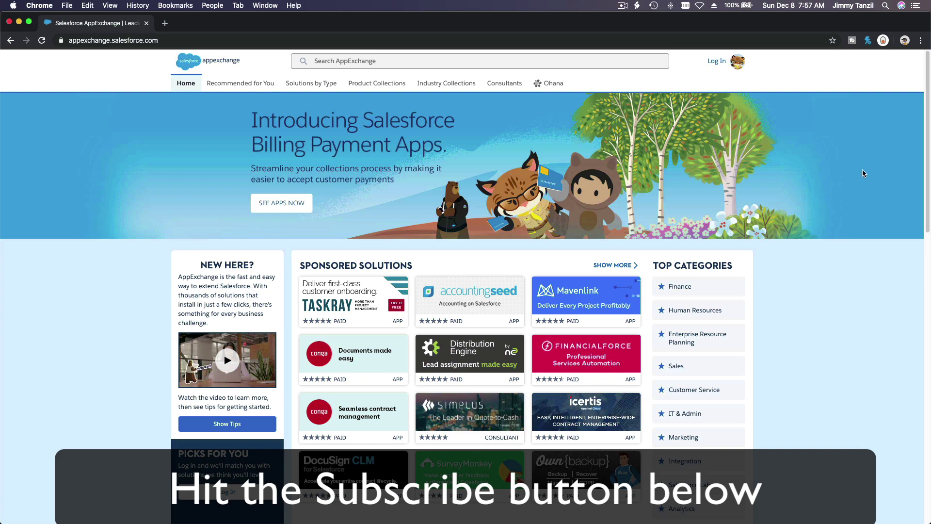
scroll(863, 170, "down", 10)
scroll(863, 170, "down", 5)
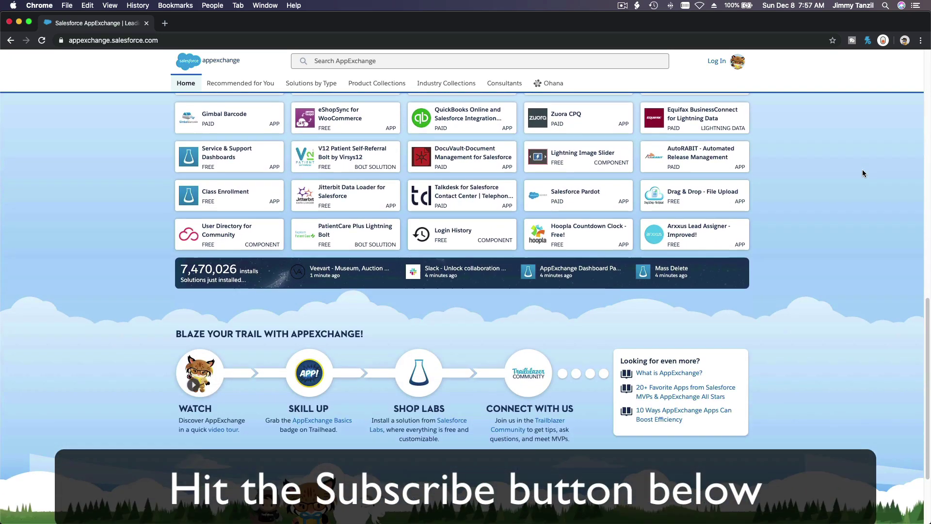